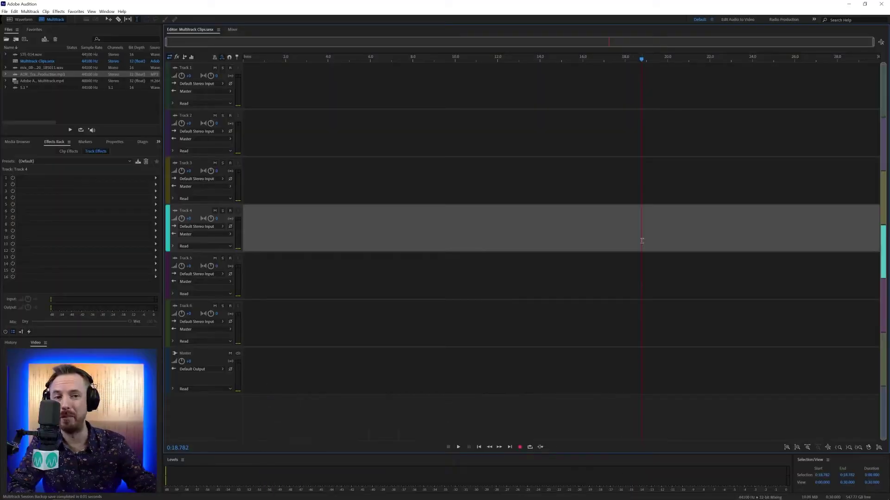
Step: Make Track 1 the active track, with the playhead at 0:05.633
{"action": "left_click", "coordinate": [442, 116]}
{"action": "left_click", "coordinate": [363, 95]}
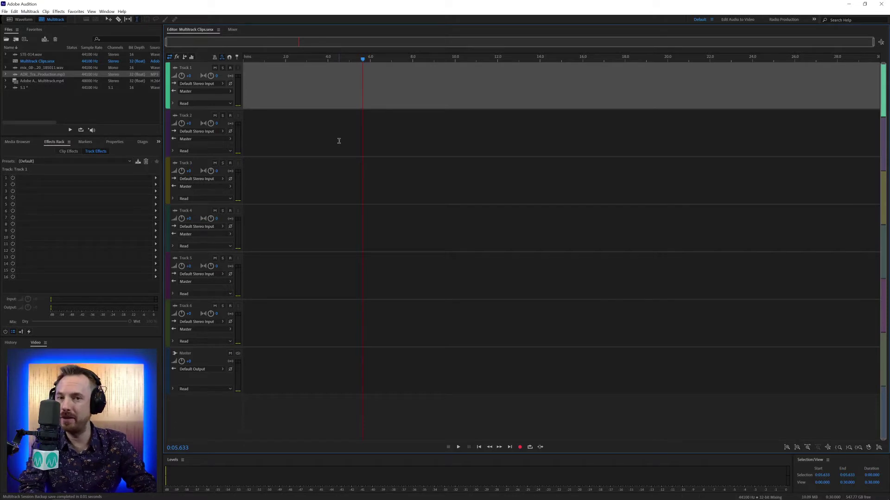
{"action": "key", "text": "ctrl+k"}
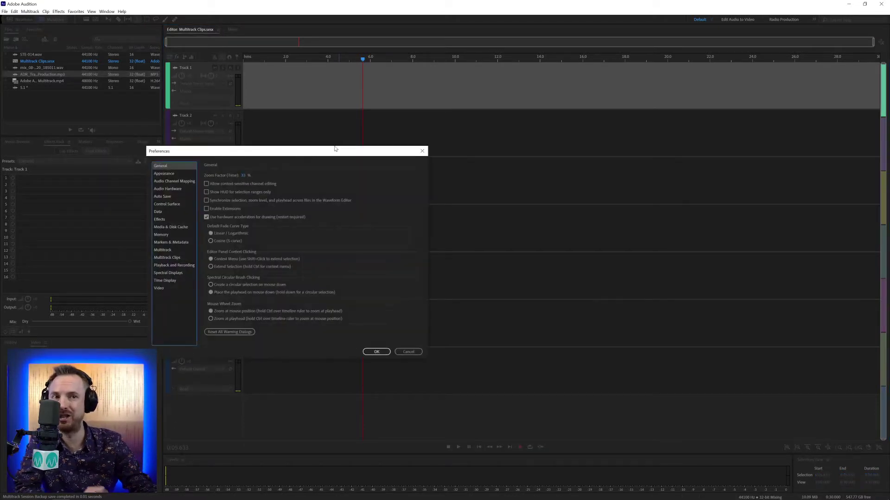
{"action": "left_click", "coordinate": [185, 259]}
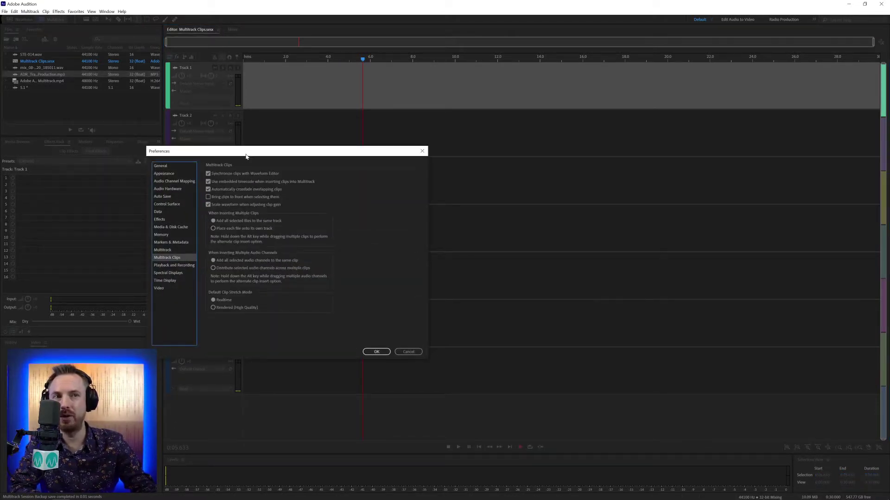
{"action": "left_click_drag", "start_coordinate": [246, 156], "coordinate": [388, 149]}
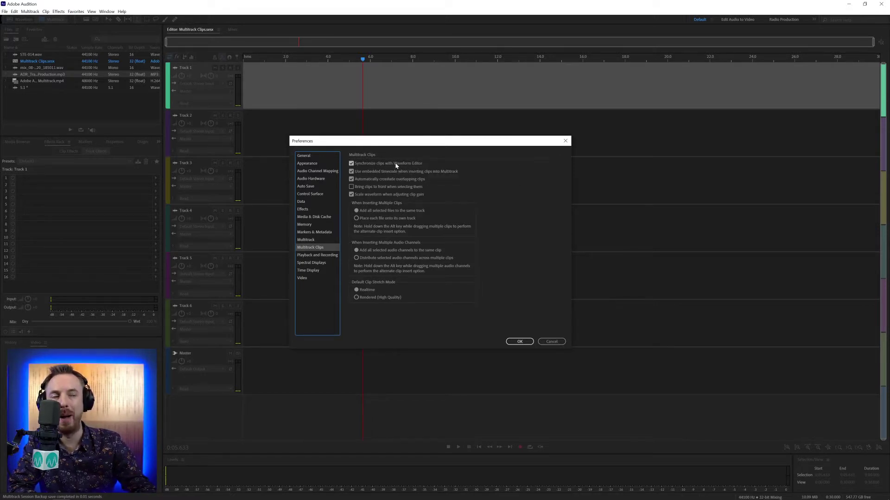
{"action": "left_click", "coordinate": [541, 341]}
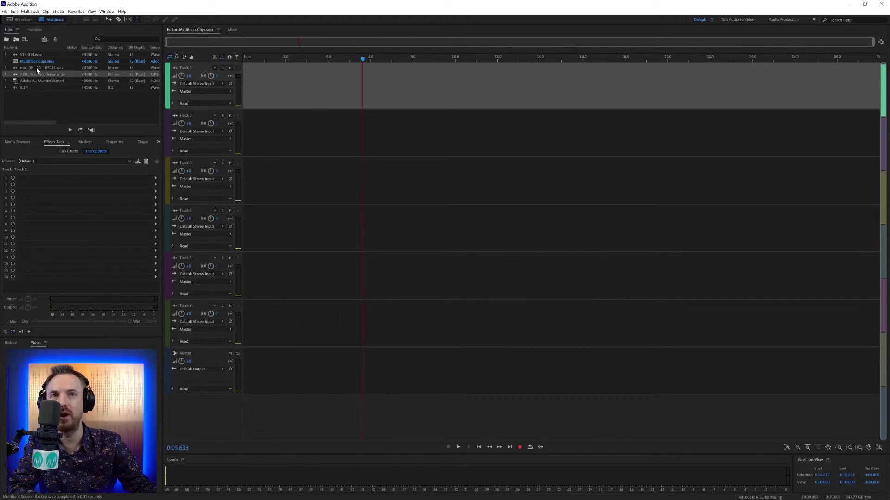
Step: Place mix_08-13-2020_185011.wav on Track 1 at zero and set the playhead near 13.97 s
{"action": "left_click_drag", "start_coordinate": [37, 68], "coordinate": [243, 98]}
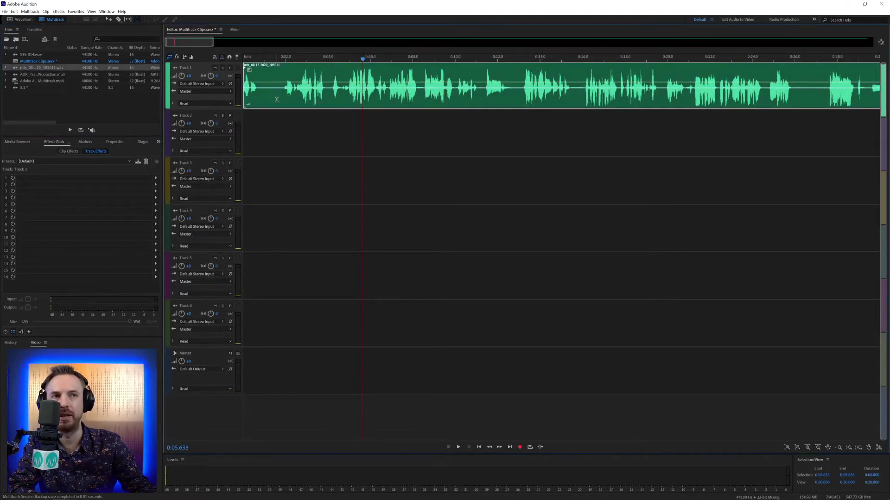
{"action": "left_click", "coordinate": [540, 60]}
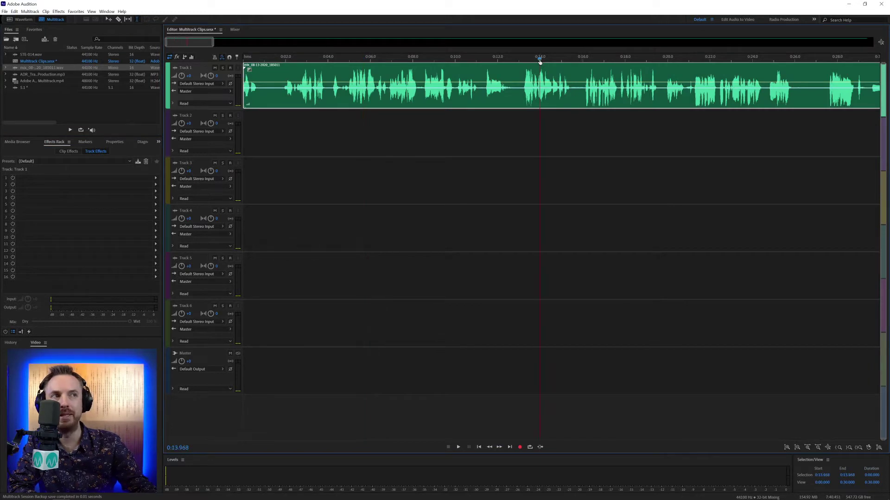
{"action": "scroll", "coordinate": [540, 60], "scroll_direction": "up", "scroll_amount": 5}
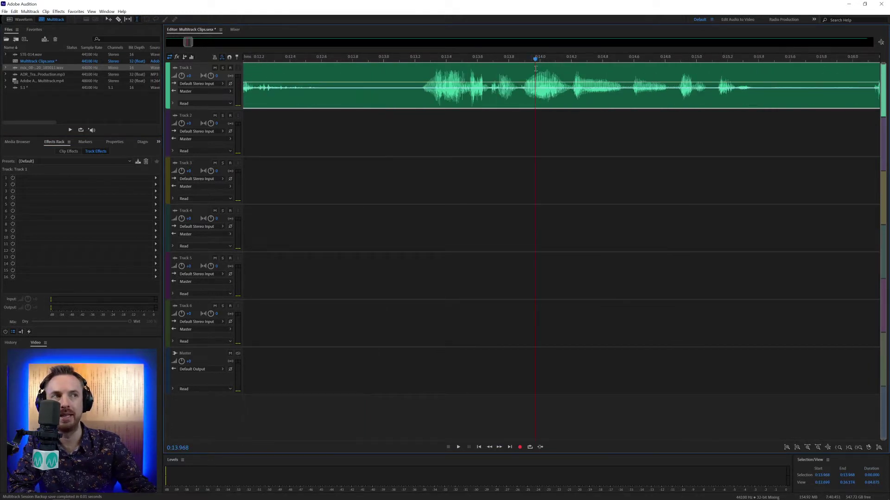
Step: Open the voice clip's source file in the Waveform editor at 0:30.122
{"action": "double_click", "coordinate": [535, 88]}
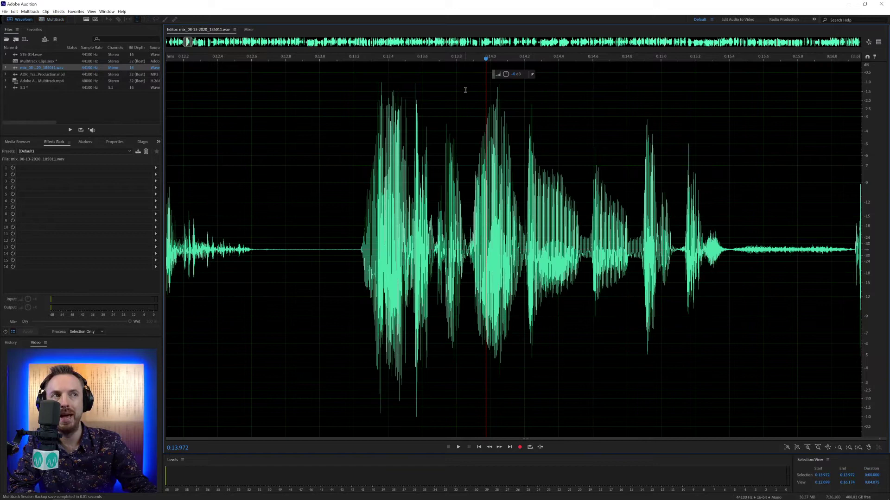
{"action": "left_click", "coordinate": [55, 19]}
{"action": "scroll", "coordinate": [415, 63], "scroll_direction": "down", "scroll_amount": 6}
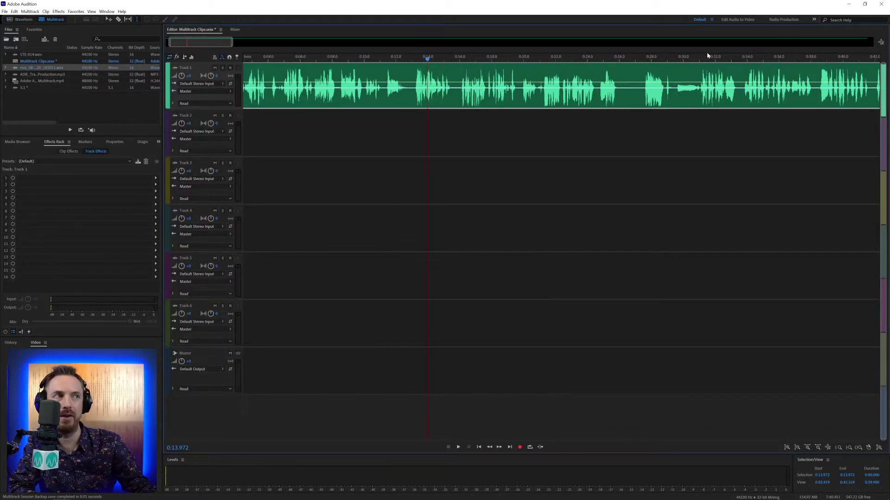
{"action": "left_click", "coordinate": [685, 57]}
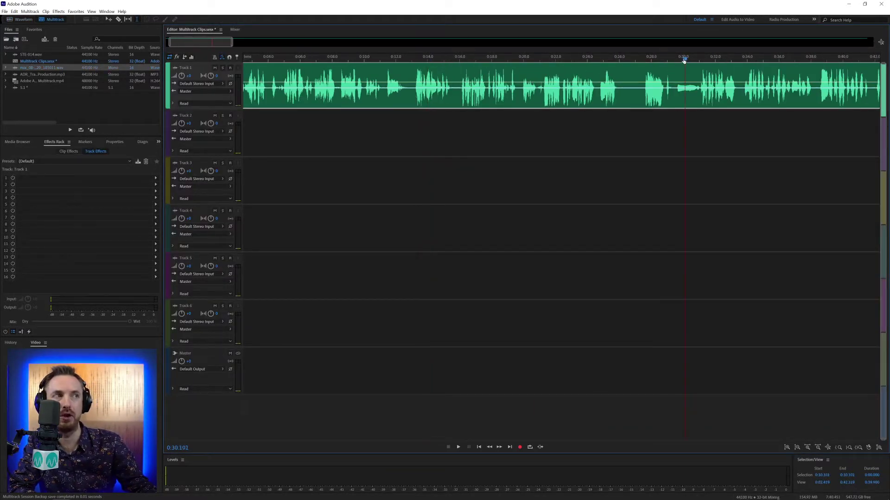
{"action": "double_click", "coordinate": [684, 95]}
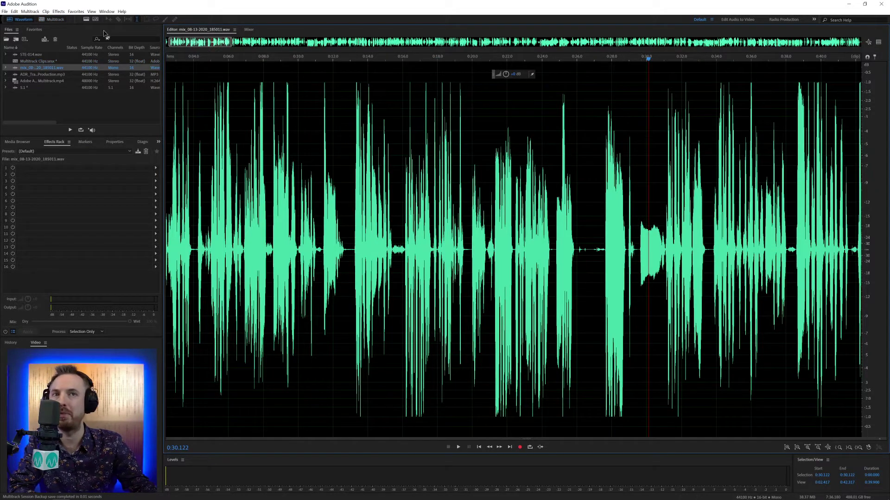
Step: Turn off 'Synchronize clips with Waveform Editor' in the Multitrack Clips preferences
{"action": "key", "text": "ctrl+k"}
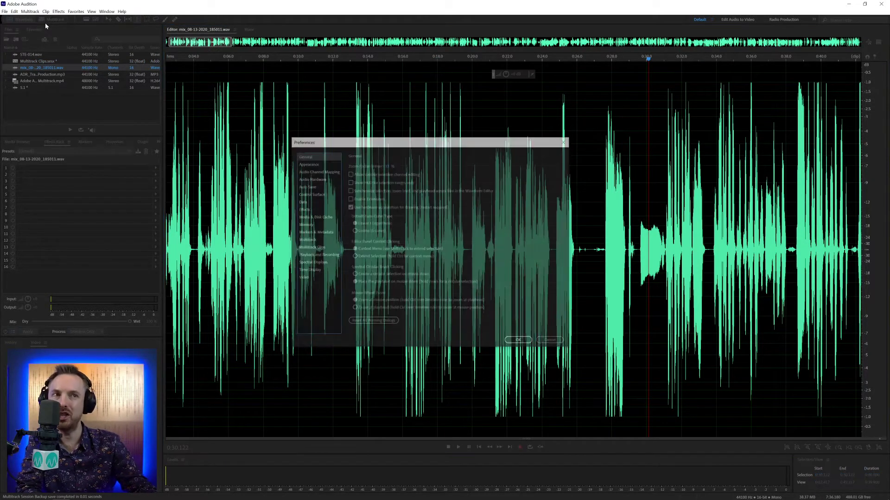
{"action": "left_click", "coordinate": [297, 247]}
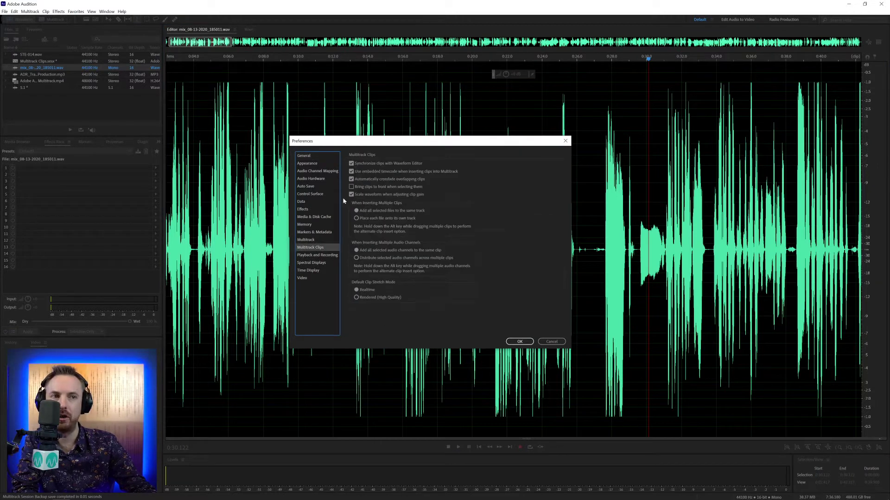
{"action": "left_click", "coordinate": [360, 164]}
{"action": "left_click", "coordinate": [520, 342]}
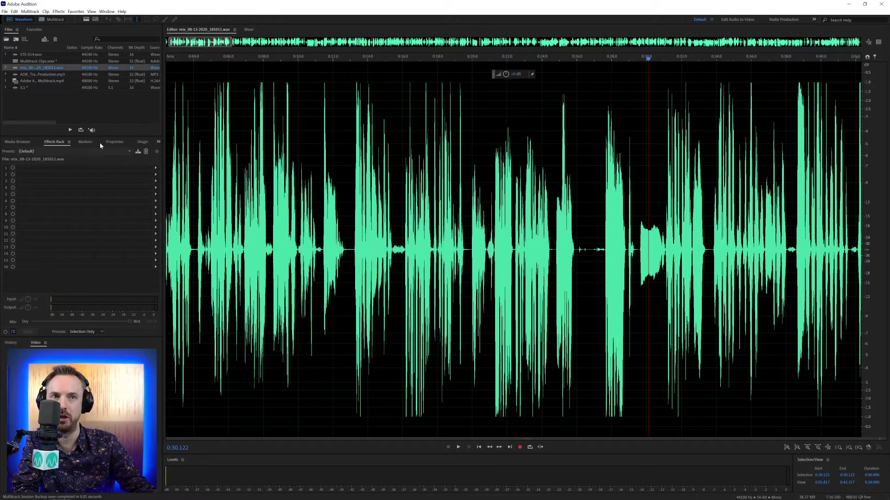
Step: Test it by opening the clip at about 6 s and selecting 0:09.799–0:14.966, then return to Multitrack
{"action": "left_click", "coordinate": [54, 19]}
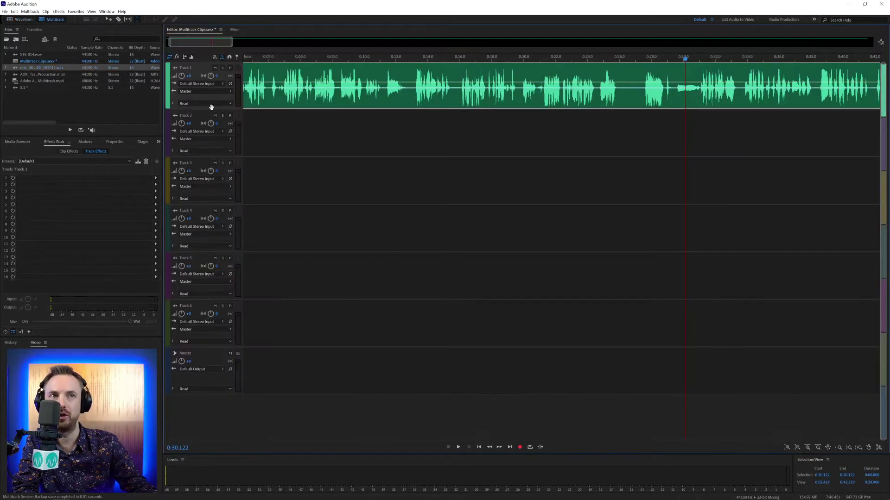
{"action": "scroll", "coordinate": [302, 57], "scroll_direction": "up", "scroll_amount": 5}
{"action": "left_click", "coordinate": [290, 58]}
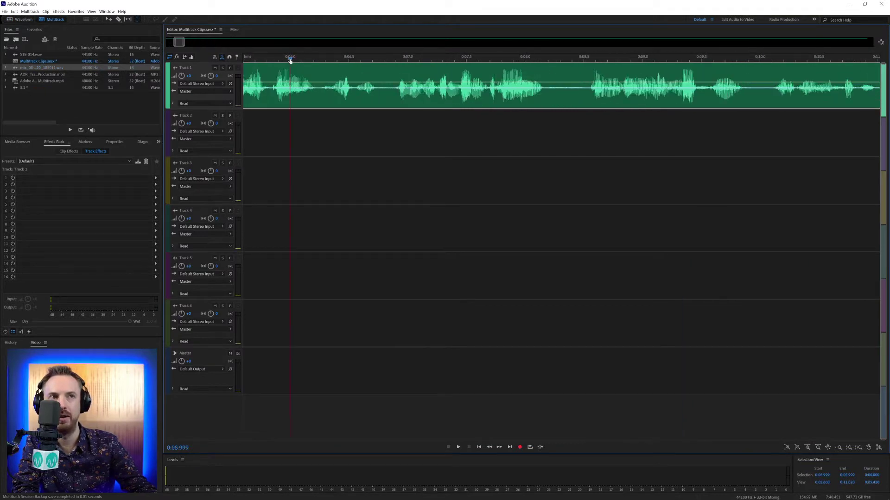
{"action": "double_click", "coordinate": [292, 73]}
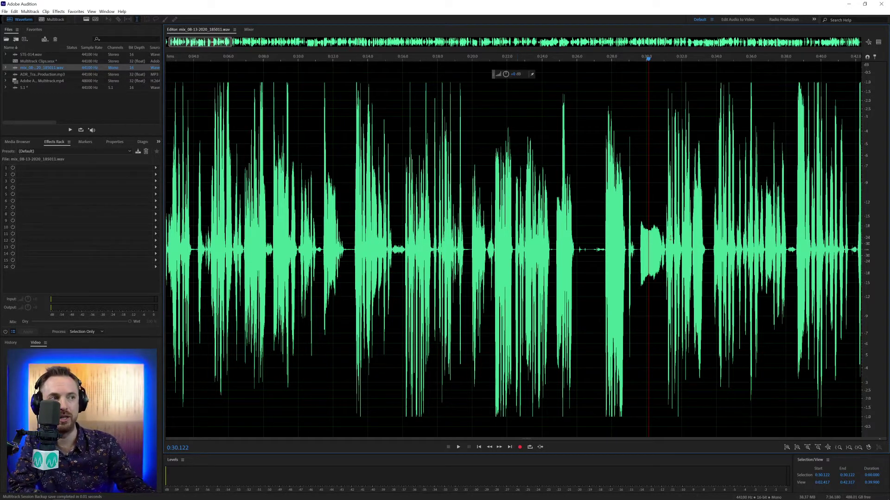
{"action": "left_click_drag", "start_coordinate": [294, 222], "coordinate": [384, 222]}
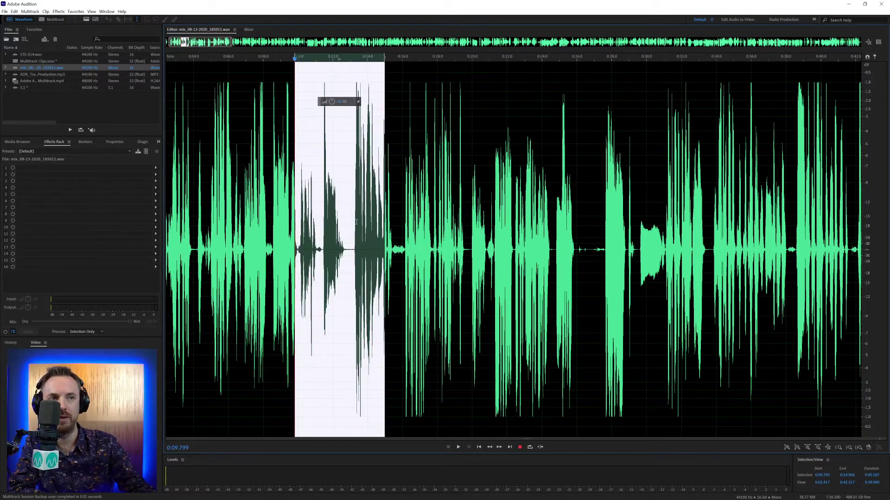
{"action": "scroll", "coordinate": [325, 222], "scroll_direction": "up", "scroll_amount": 3}
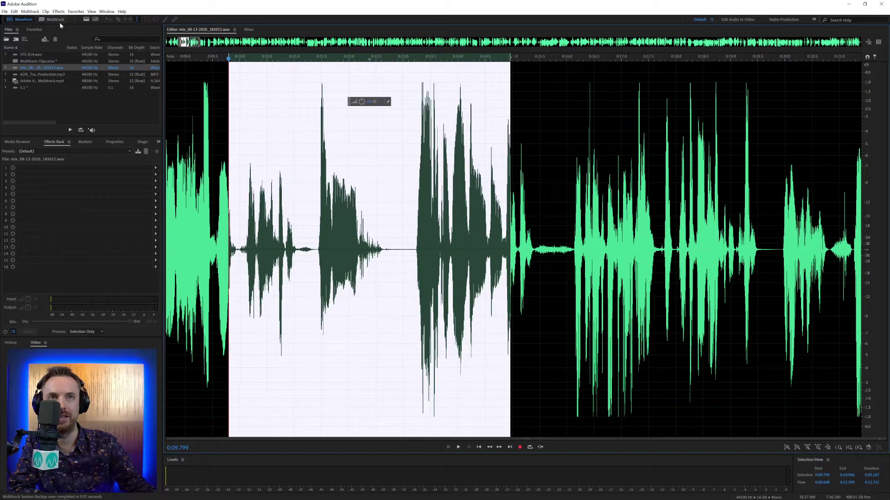
{"action": "left_click", "coordinate": [56, 20]}
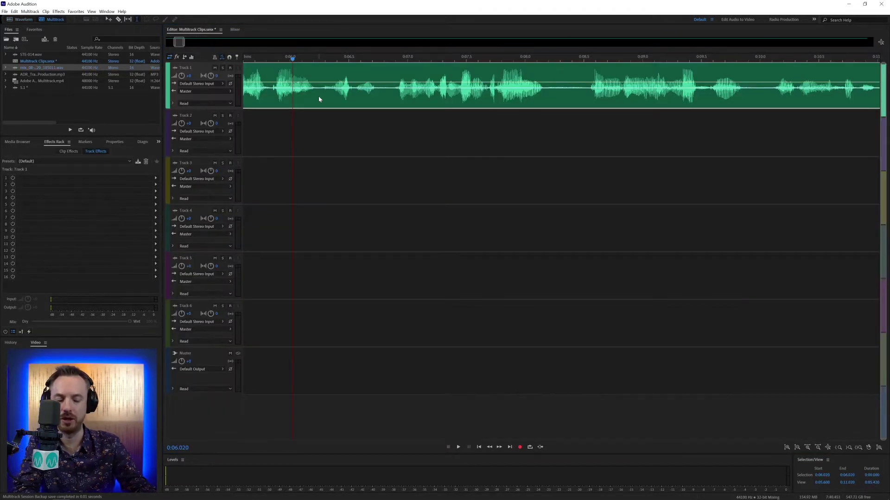
{"action": "key", "text": "ctrl+k"}
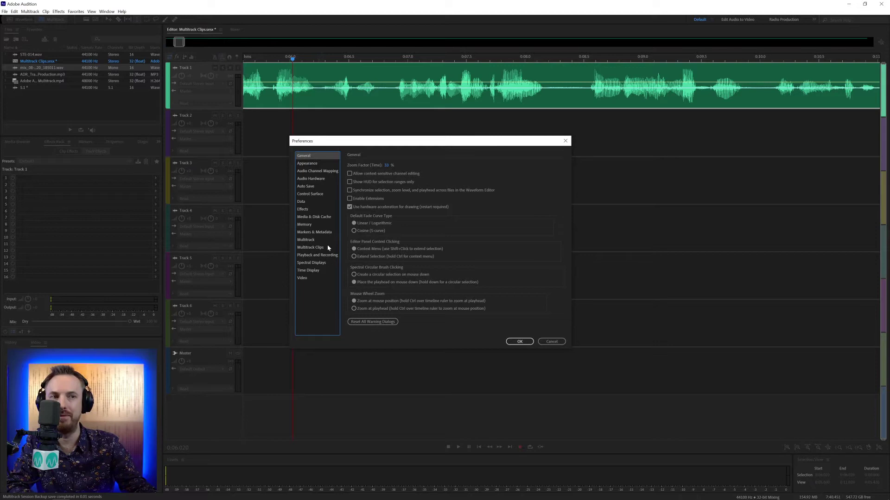
{"action": "left_click", "coordinate": [327, 247]}
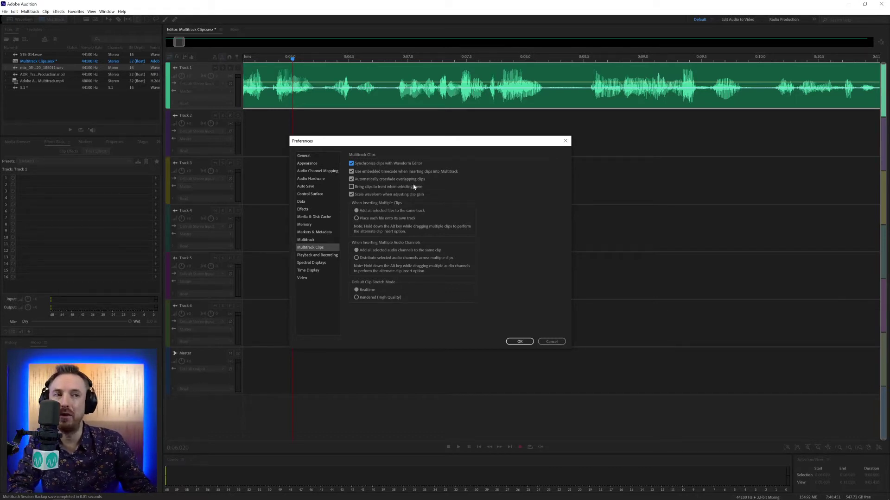
Step: Delete a tiny slice near 0:06.8 and slide the right piece left into a crossfade
{"action": "left_click", "coordinate": [519, 341]}
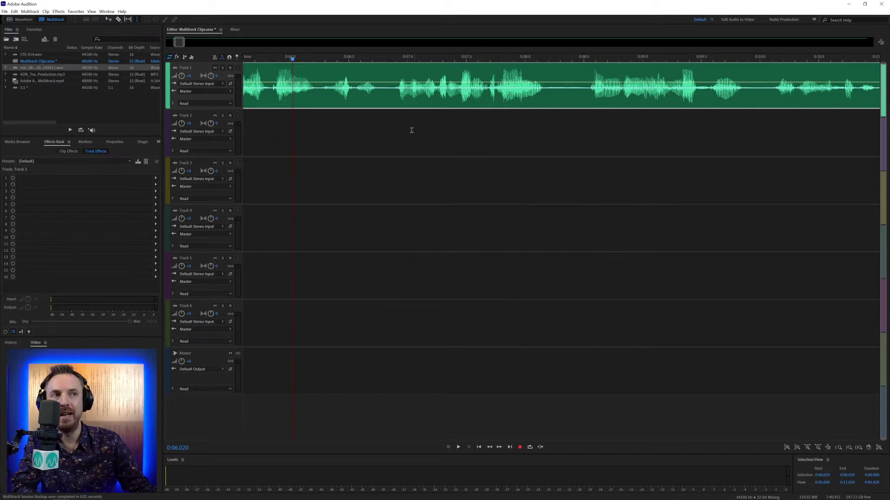
{"action": "left_click_drag", "start_coordinate": [383, 121], "coordinate": [392, 121]}
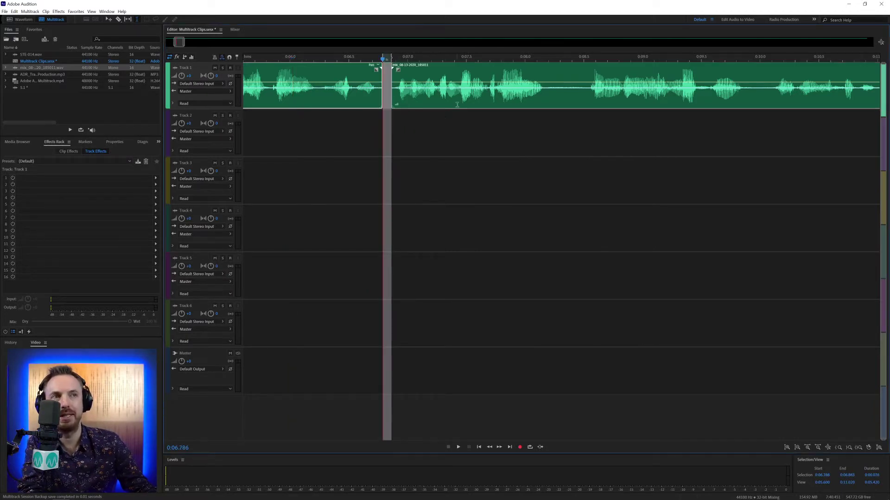
{"action": "key", "text": "Delete"}
{"action": "left_click", "coordinate": [440, 134]}
{"action": "mouse_move", "coordinate": [424, 68]}
{"action": "left_mouse_down"}
{"action": "mouse_move", "coordinate": [379, 69]}
{"action": "mouse_move", "coordinate": [475, 69]}
{"action": "mouse_move", "coordinate": [408, 70]}
{"action": "left_mouse_up"}
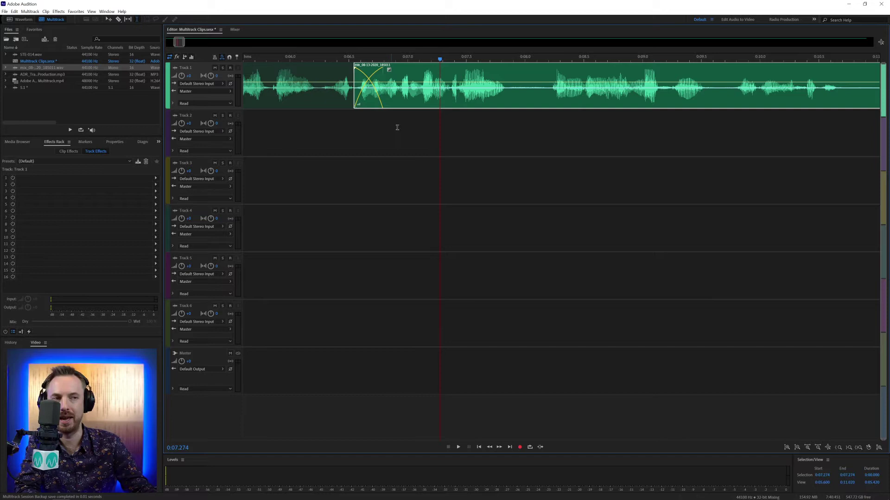
Step: Turn off 'Automatically crossfade overlapping clips' in the Multitrack Clips preferences
{"action": "key", "text": "ctrl+k"}
{"action": "left_click", "coordinate": [311, 247]}
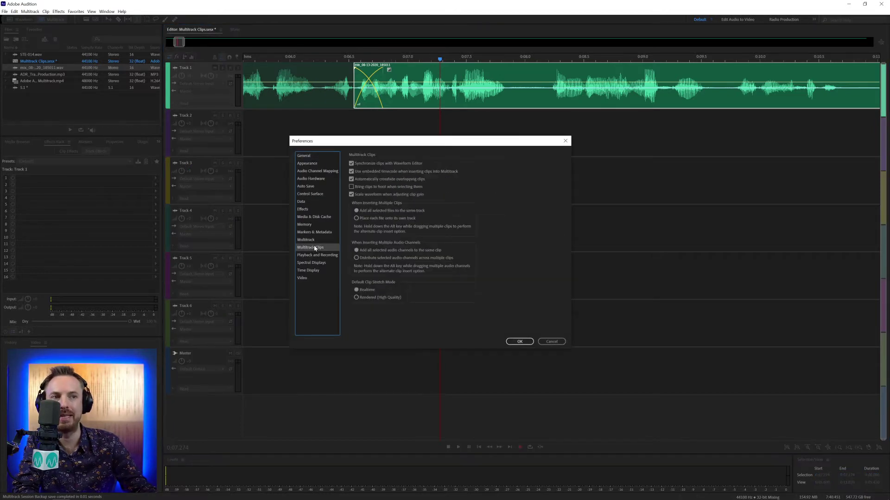
{"action": "left_click", "coordinate": [365, 180]}
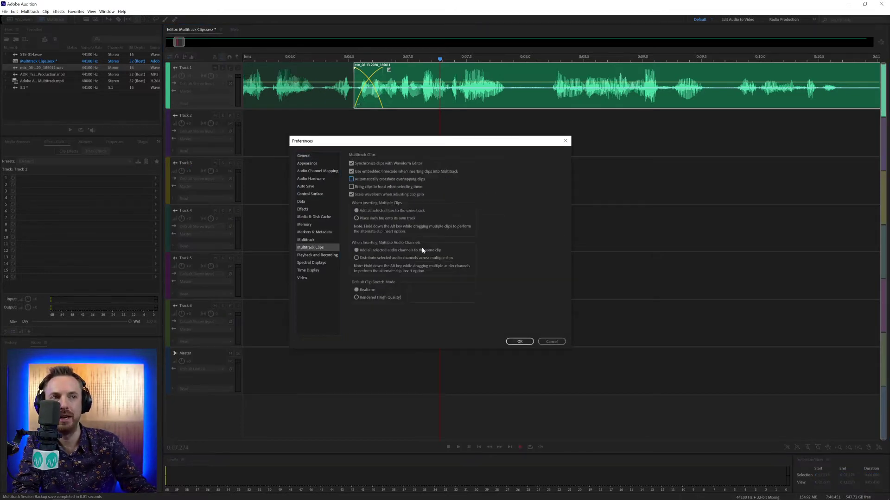
{"action": "left_click", "coordinate": [520, 341]}
Step: Cut a short range near 0:07.85 and overlap the pieces without a crossfade
{"action": "mouse_move", "coordinate": [517, 102]}
{"action": "left_mouse_down"}
{"action": "mouse_move", "coordinate": [540, 85]}
{"action": "mouse_move", "coordinate": [509, 87]}
{"action": "left_mouse_up"}
{"action": "key", "text": "Delete"}
{"action": "left_click", "coordinate": [507, 114]}
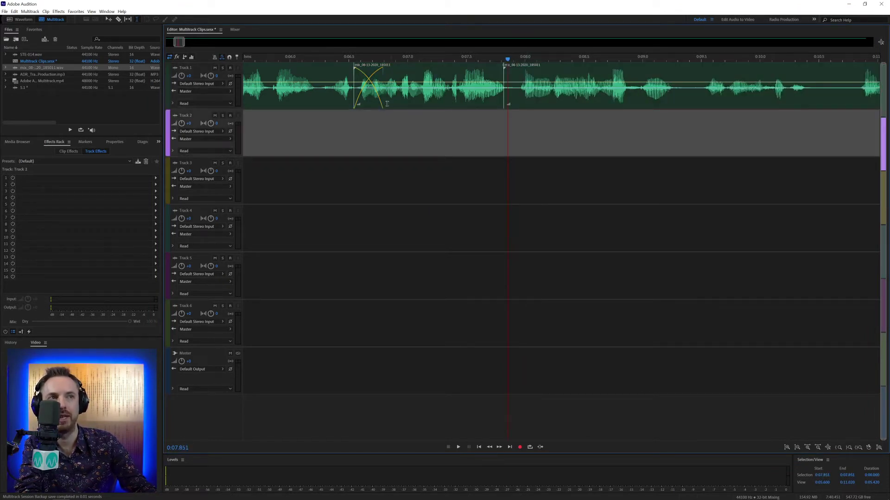
Step: Re-enable automatic crossfading of overlapping clips in the preferences
{"action": "key", "text": "ctrl+k"}
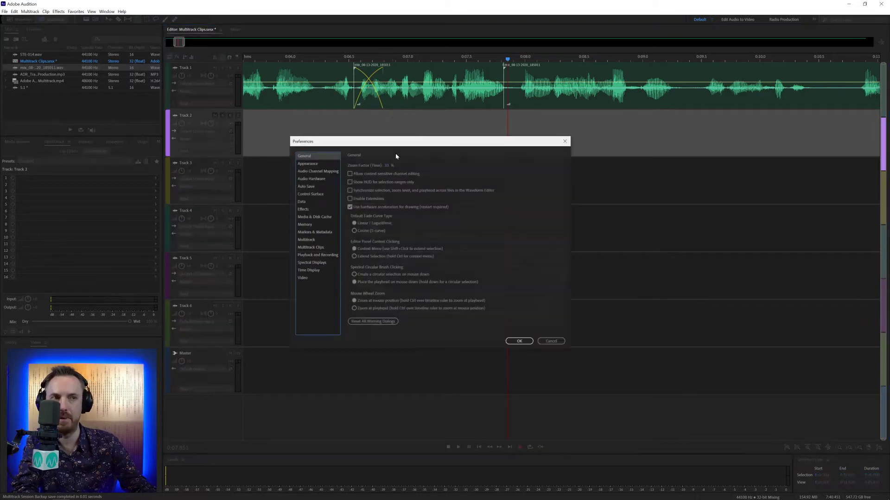
{"action": "left_click", "coordinate": [313, 246]}
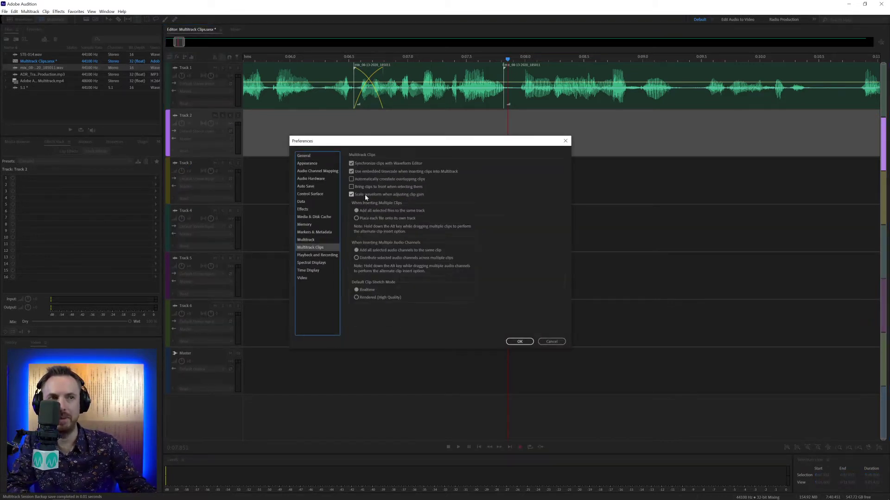
{"action": "left_click", "coordinate": [372, 181]}
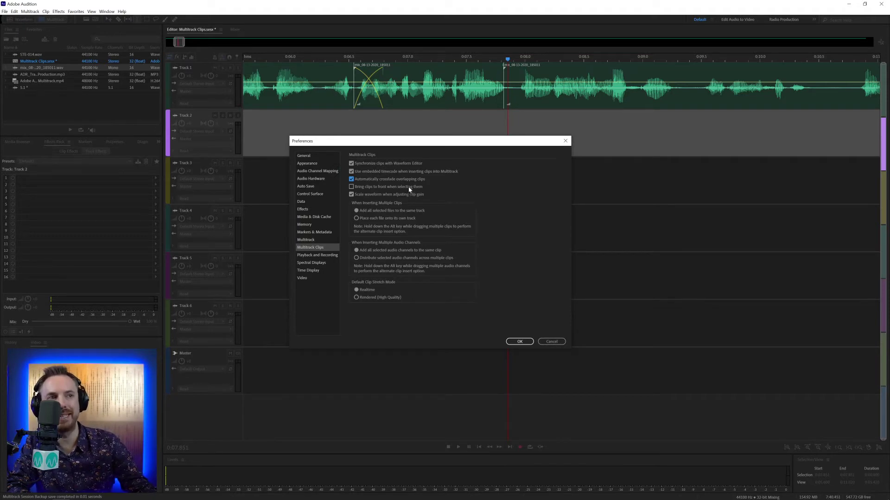
Step: Select the left and right Track 1 clips and review the Multitrack Clips preferences
{"action": "left_click", "coordinate": [520, 341]}
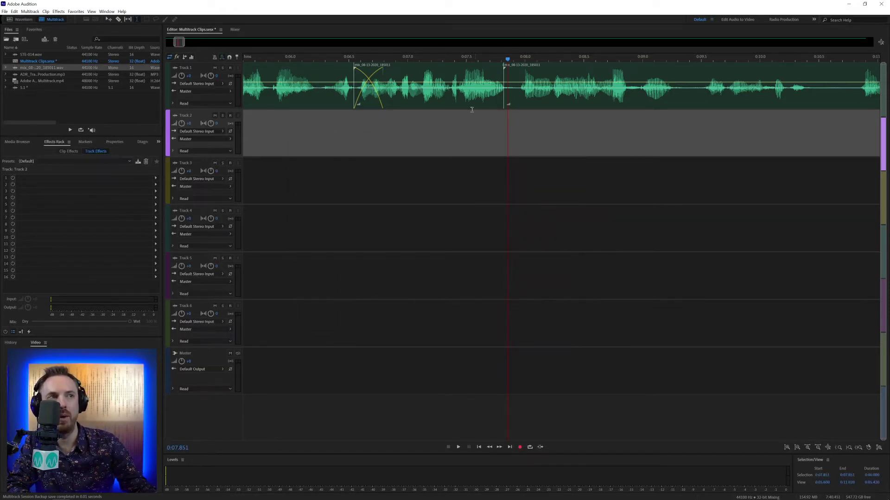
{"action": "left_click", "coordinate": [443, 101]}
{"action": "left_click", "coordinate": [280, 95]}
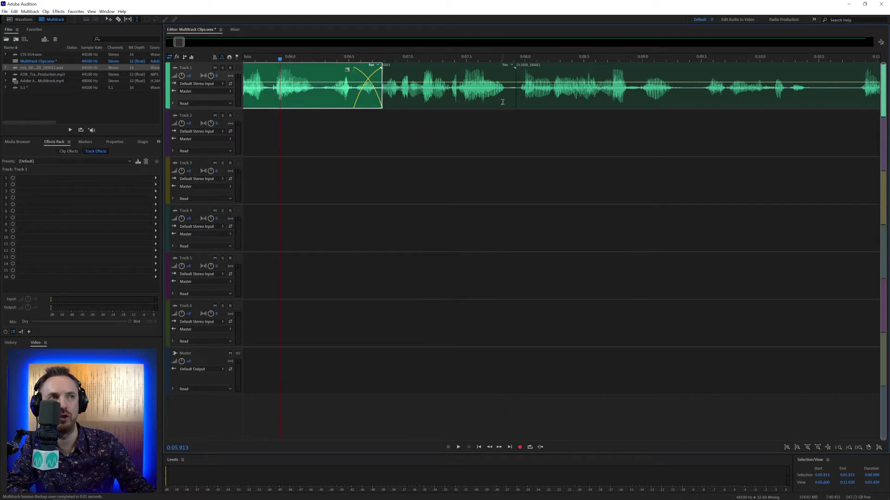
{"action": "left_click", "coordinate": [564, 104]}
{"action": "key", "text": "ctrl+k"}
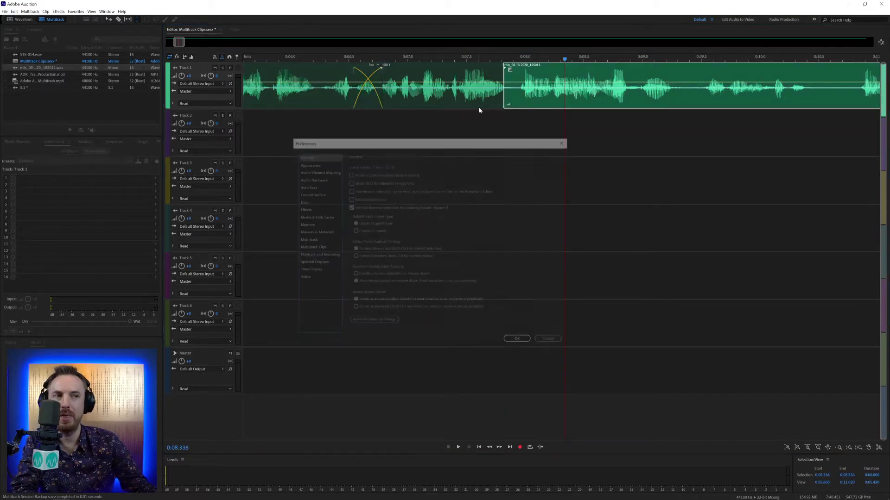
{"action": "left_click", "coordinate": [320, 247]}
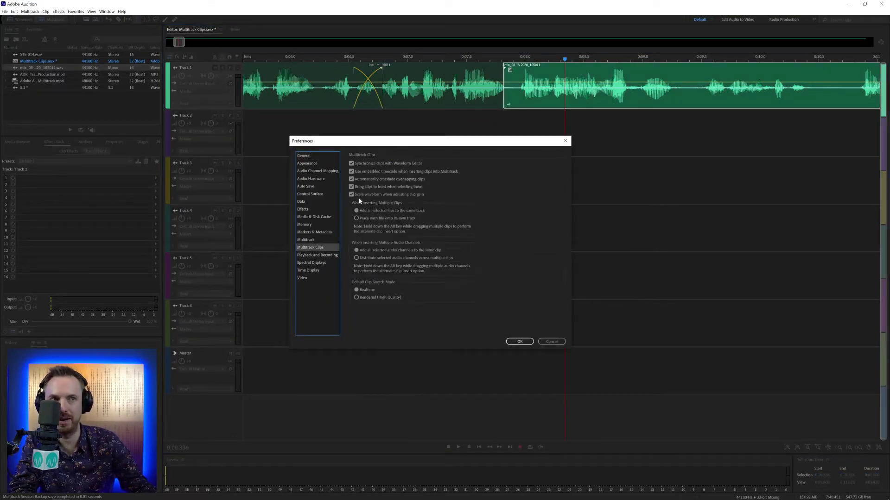
{"action": "left_click", "coordinate": [516, 341]}
Step: Slide the right clip onto the middle clip to form a crossfade near 0:08
{"action": "left_click", "coordinate": [462, 105]}
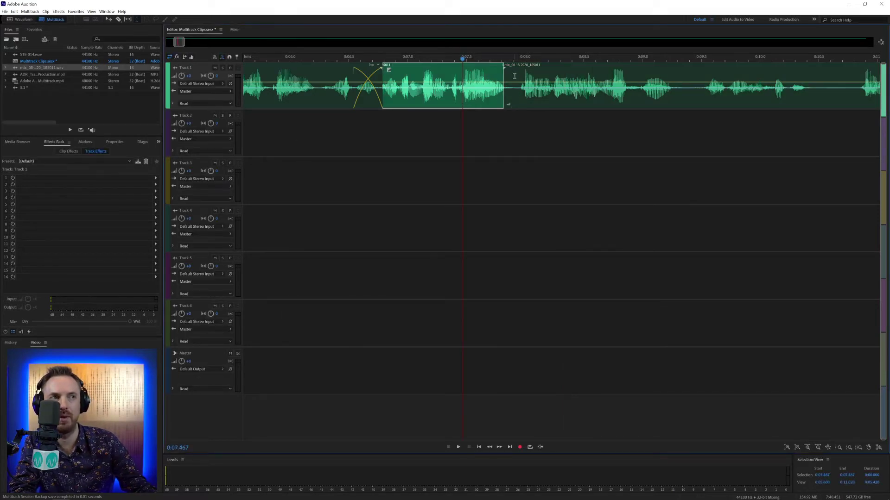
{"action": "left_click_drag", "start_coordinate": [514, 76], "coordinate": [487, 85]}
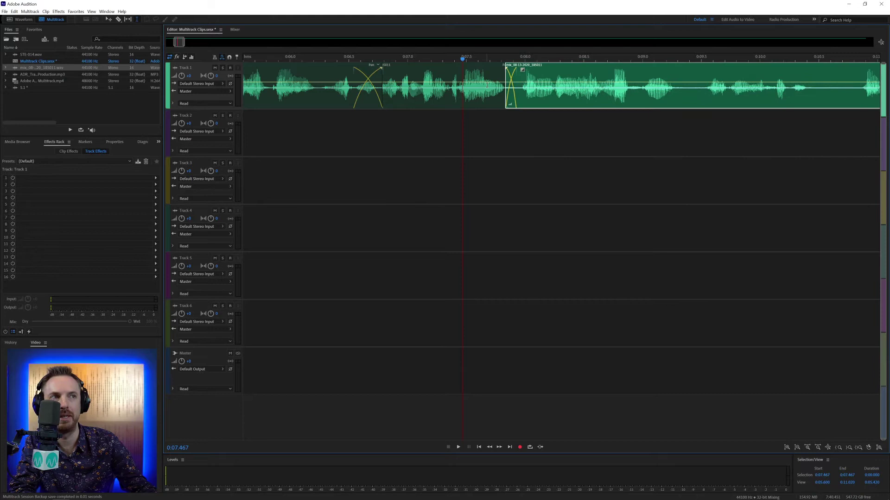
{"action": "left_click", "coordinate": [486, 86]}
{"action": "left_click", "coordinate": [531, 92]}
{"action": "left_click", "coordinate": [491, 88]}
{"action": "left_click", "coordinate": [531, 95]}
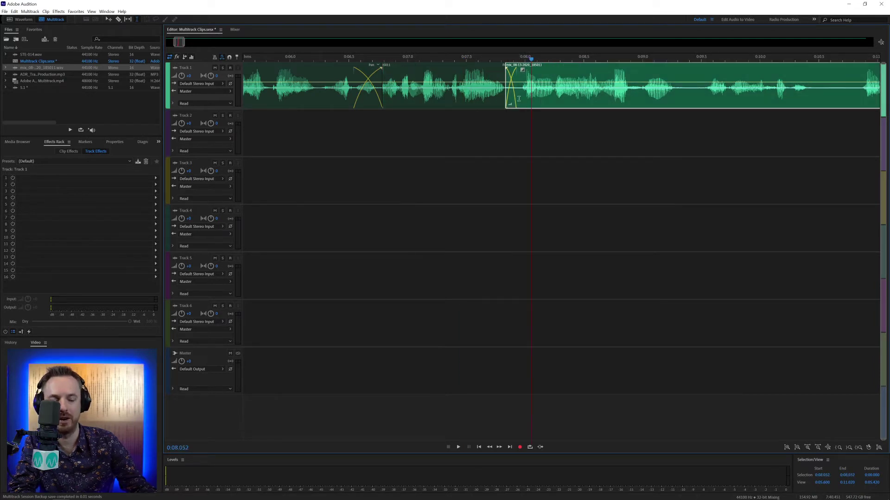
{"action": "key", "text": "ctrl+k"}
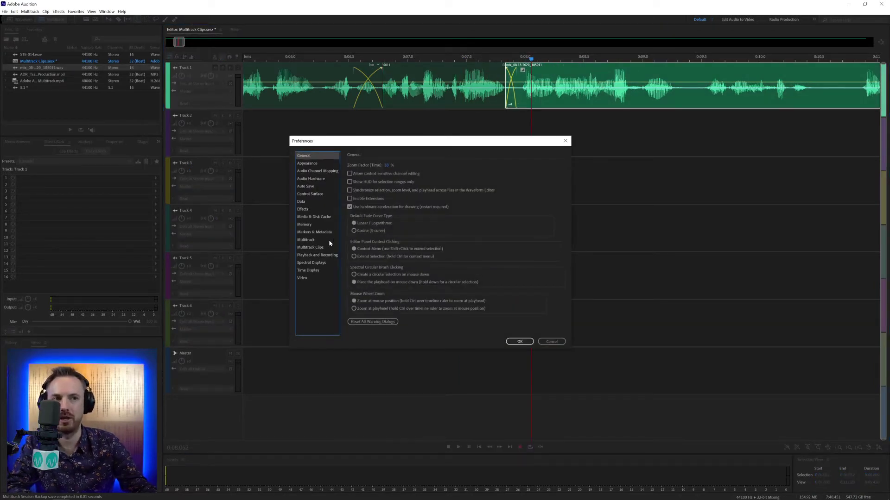
{"action": "left_click", "coordinate": [309, 247]}
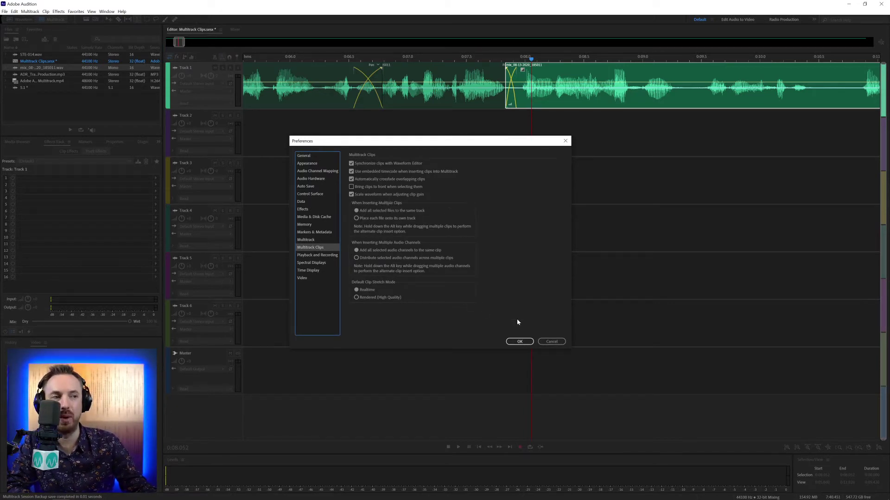
Step: Zoom in on the crossfade and drag the right clip's volume down to -14.4 dB
{"action": "left_click", "coordinate": [519, 341]}
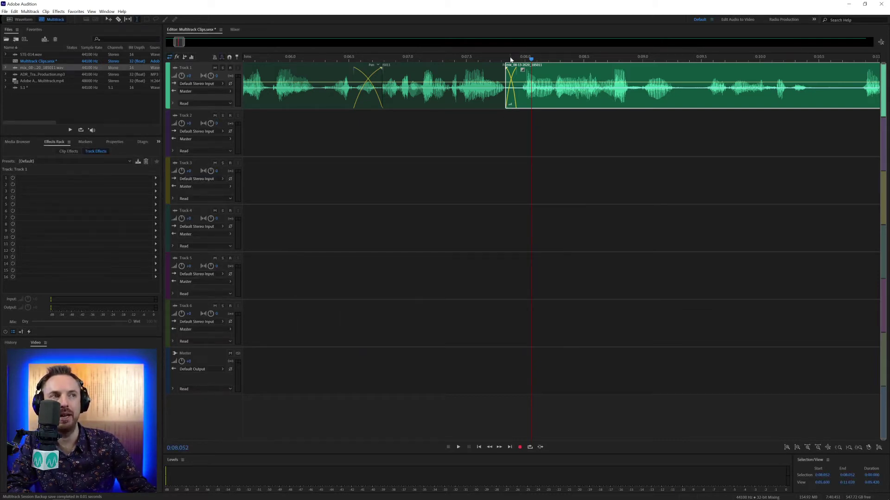
{"action": "scroll", "coordinate": [511, 56], "scroll_direction": "up", "scroll_amount": 5}
{"action": "scroll", "coordinate": [218, 106], "scroll_direction": "up", "scroll_amount": 2}
{"action": "scroll", "coordinate": [216, 106], "scroll_direction": "up", "scroll_amount": 4}
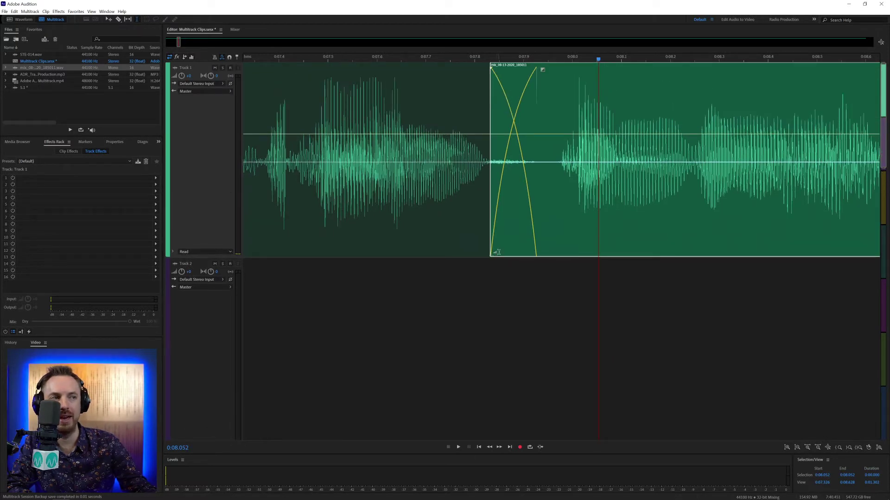
{"action": "left_click_drag", "start_coordinate": [497, 252], "coordinate": [525, 254]}
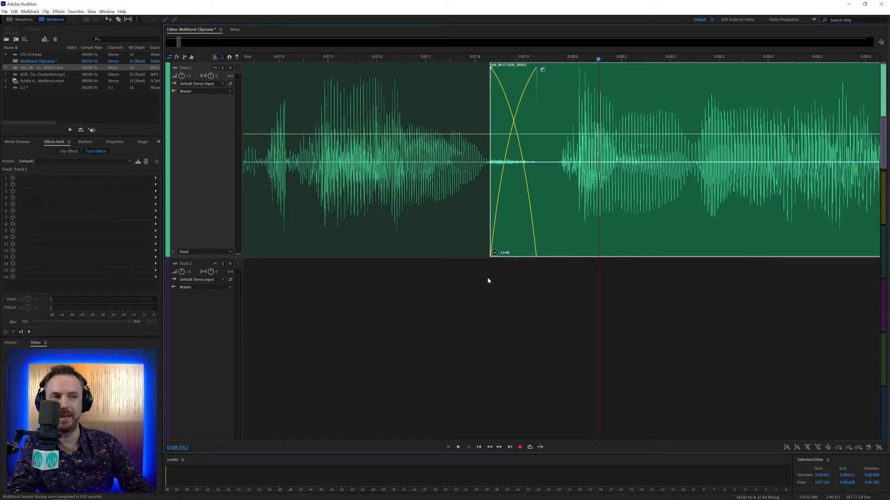
Step: Turn off 'Scale waveform when adjusting clip gain' and raise the right clip's gain to -1.6 dB
{"action": "key", "text": "ctrl+k"}
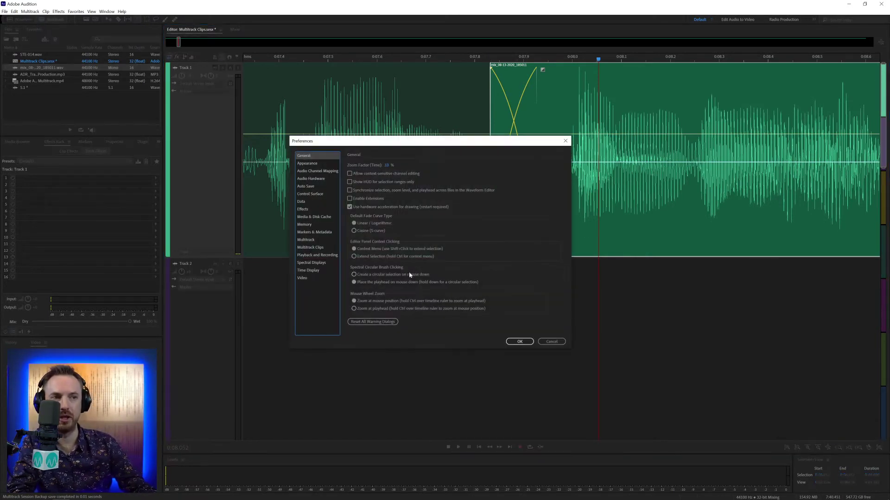
{"action": "left_click", "coordinate": [320, 248]}
{"action": "left_click", "coordinate": [373, 194]}
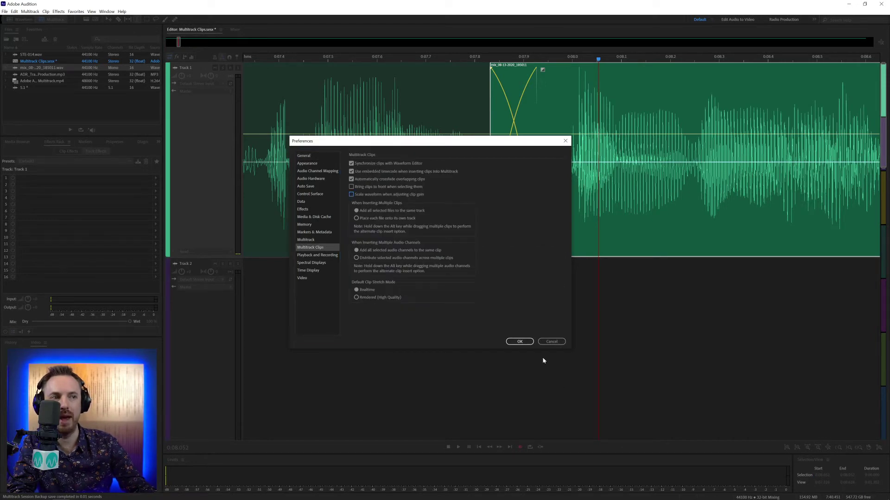
{"action": "left_click", "coordinate": [519, 341]}
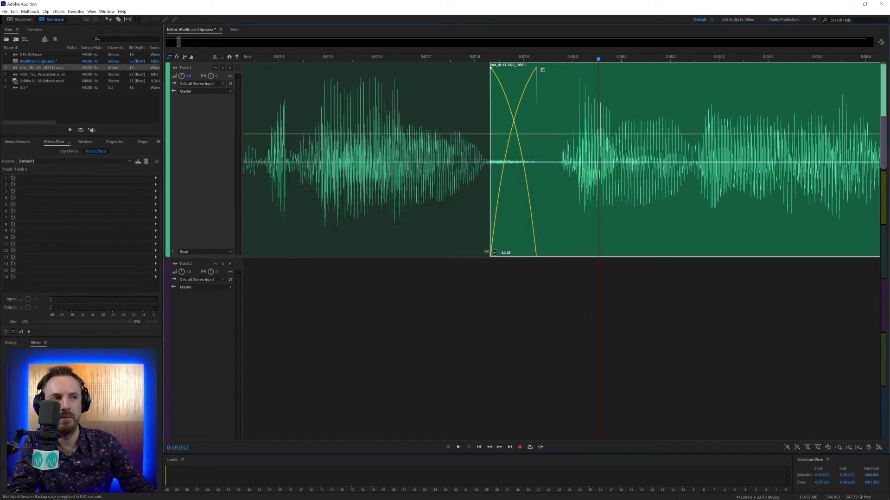
{"action": "left_click_drag", "start_coordinate": [485, 252], "coordinate": [485, 250]}
Step: Turn waveform scaling with clip gain back on and zoom out to the whole session
{"action": "key", "text": "ctrl+k"}
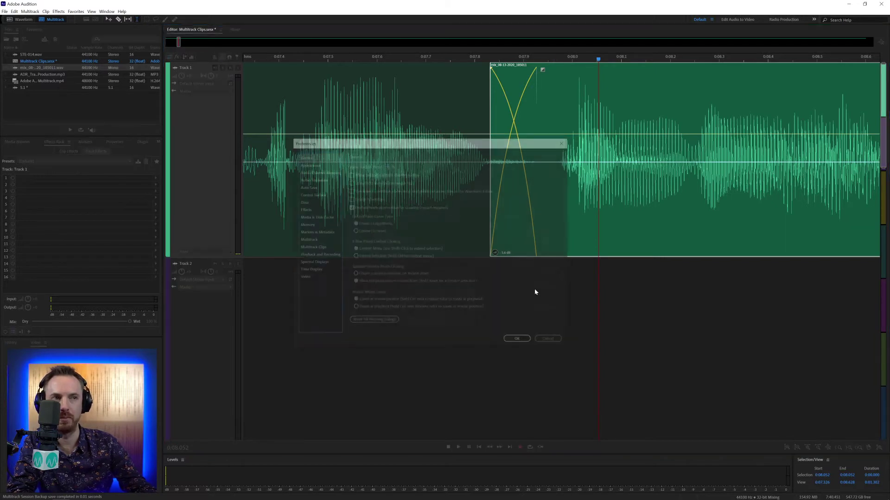
{"action": "left_click", "coordinate": [318, 247]}
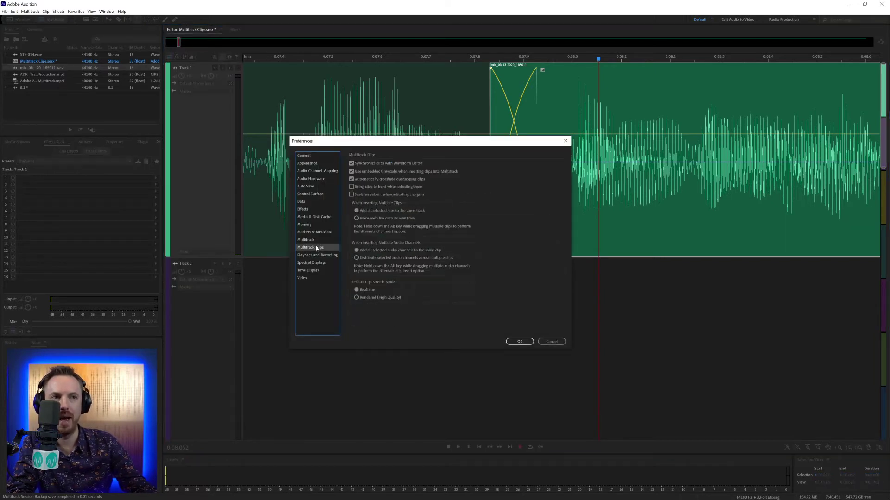
{"action": "left_click", "coordinate": [372, 196]}
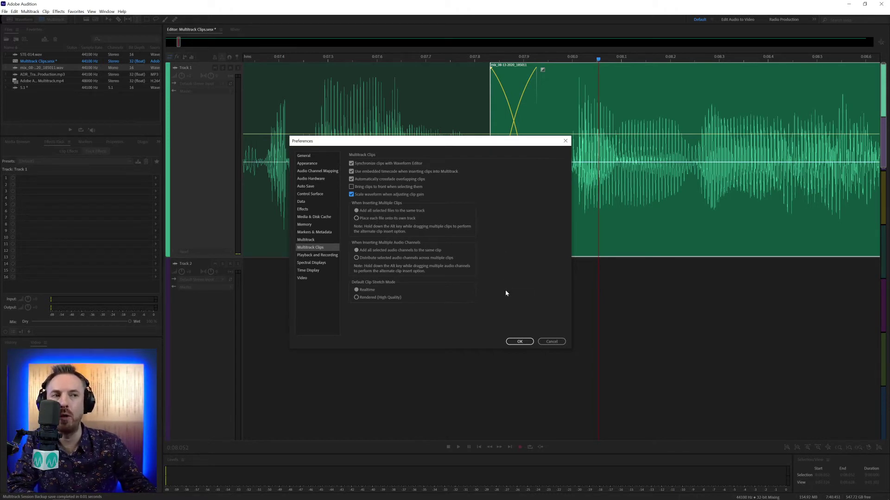
{"action": "left_click", "coordinate": [517, 341]}
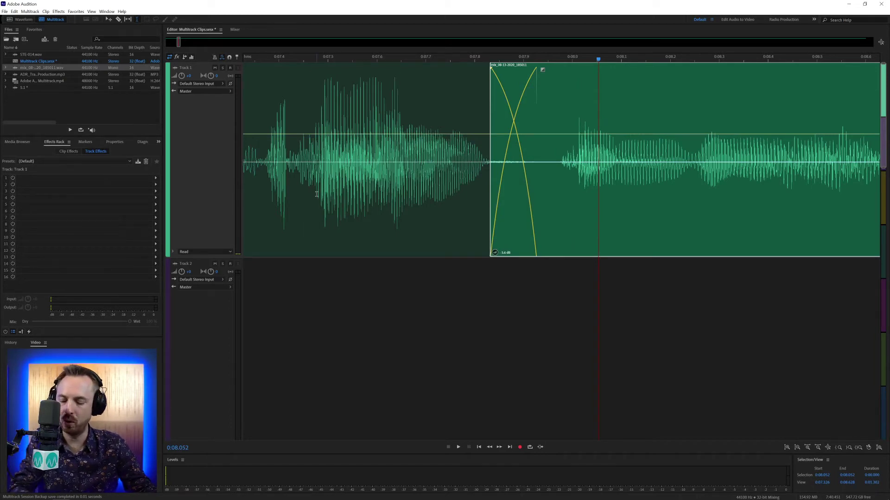
{"action": "key", "text": "ctrl+backslash"}
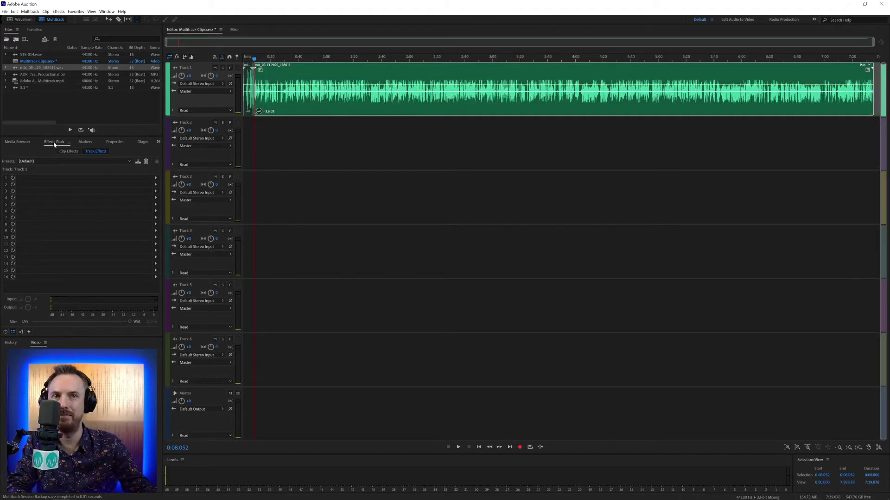
Step: Drag ten Beep files (FX_Beep_And_Static to FX_Beepy_Rewind) from Productions Library Vol.5 onto Track 3
{"action": "left_click", "coordinate": [26, 145]}
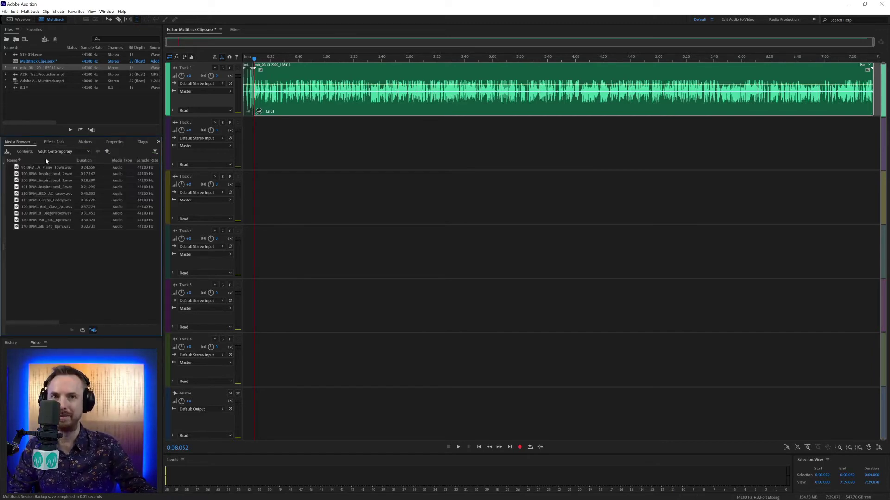
{"action": "left_click", "coordinate": [60, 151]}
{"action": "left_click", "coordinate": [47, 173]}
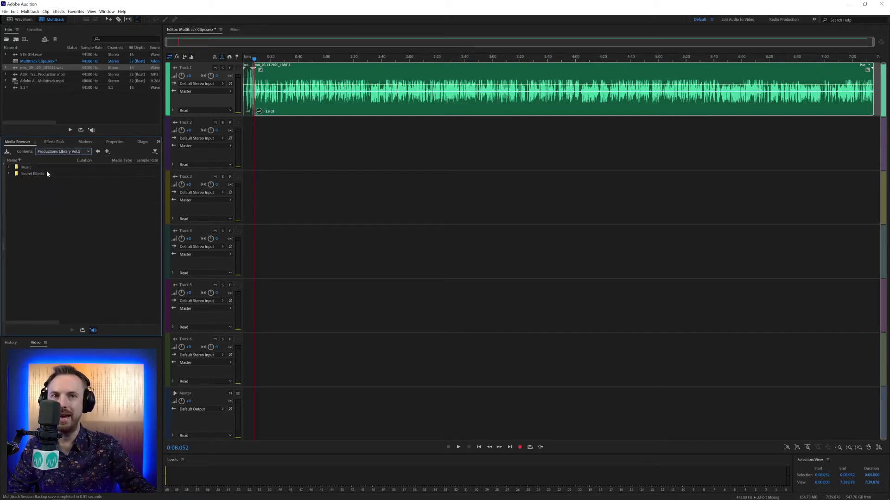
{"action": "double_click", "coordinate": [47, 173]}
{"action": "double_click", "coordinate": [31, 171]}
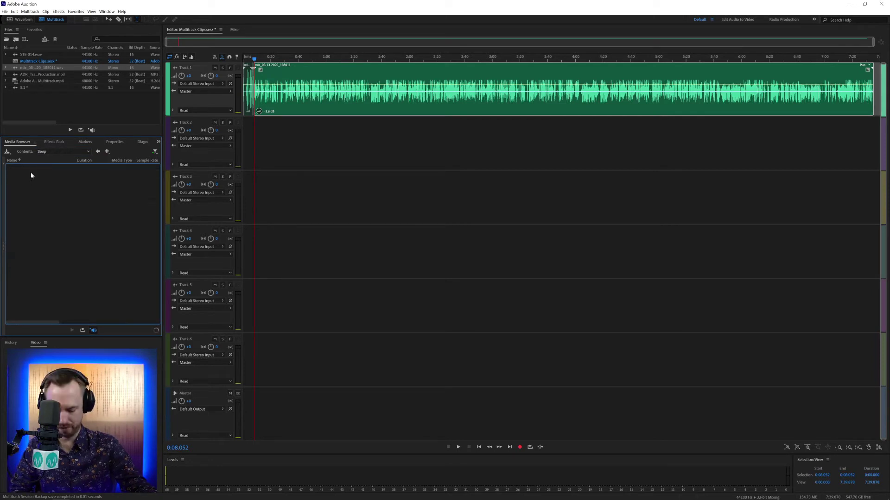
{"action": "left_click", "coordinate": [40, 186]}
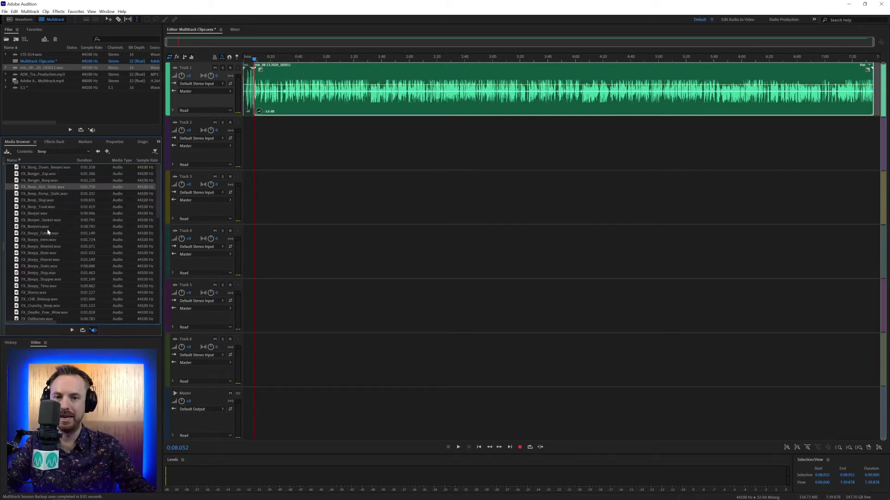
{"action": "left_click", "coordinate": [46, 247], "text": "shift"}
{"action": "left_click_drag", "start_coordinate": [43, 193], "coordinate": [274, 185]}
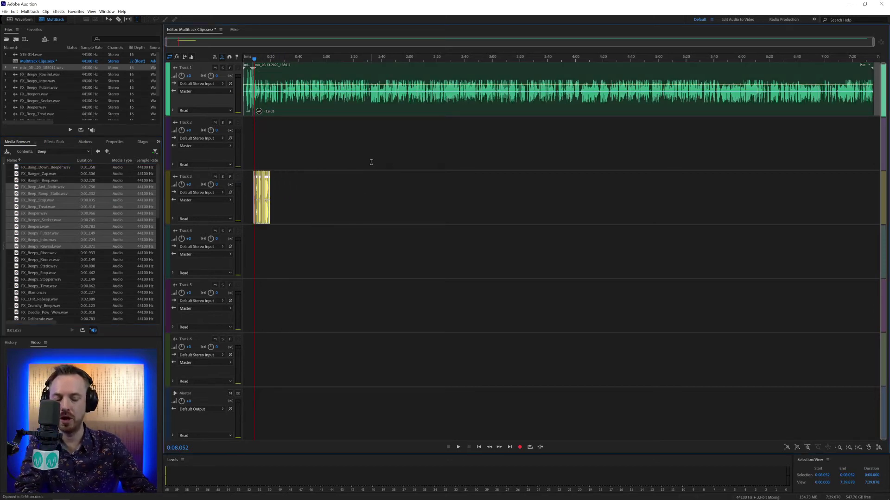
{"action": "key", "text": "ctrl+k"}
{"action": "left_click", "coordinate": [310, 247]}
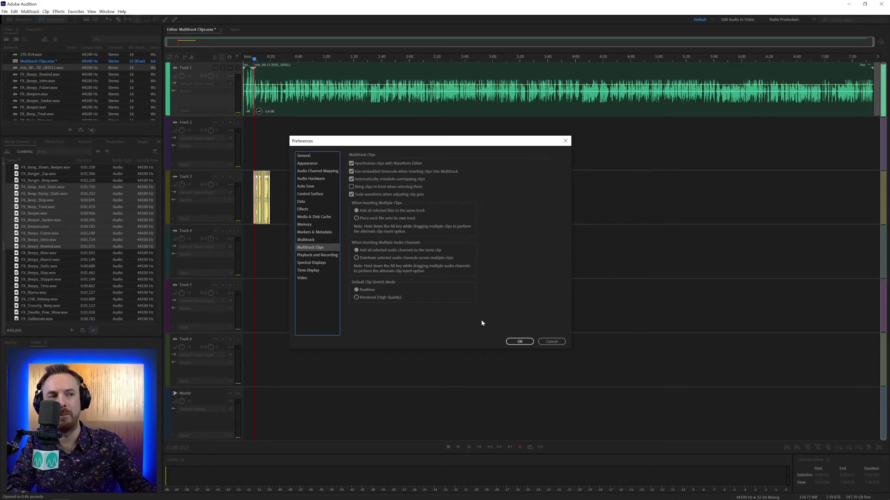
Step: Close the preferences and open the 5.1 file on its own in Waveform view
{"action": "left_click", "coordinate": [519, 341]}
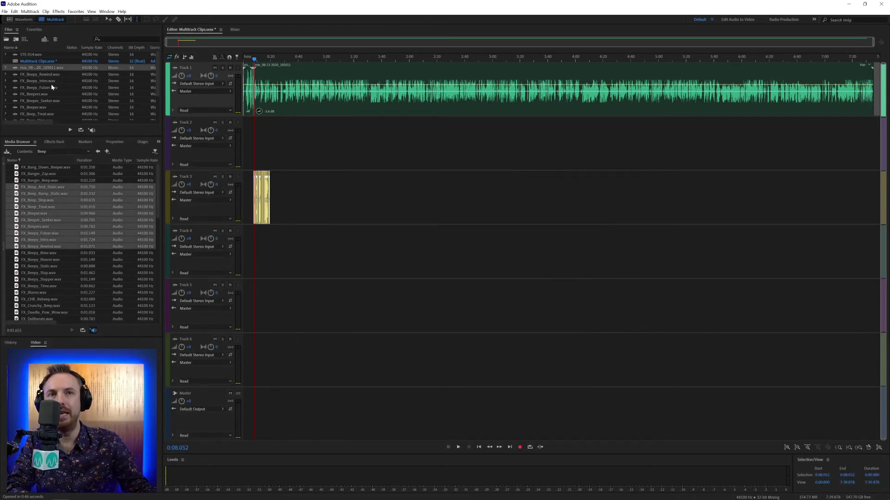
{"action": "scroll", "coordinate": [51, 84], "scroll_direction": "down", "scroll_amount": 2}
{"action": "double_click", "coordinate": [31, 118]}
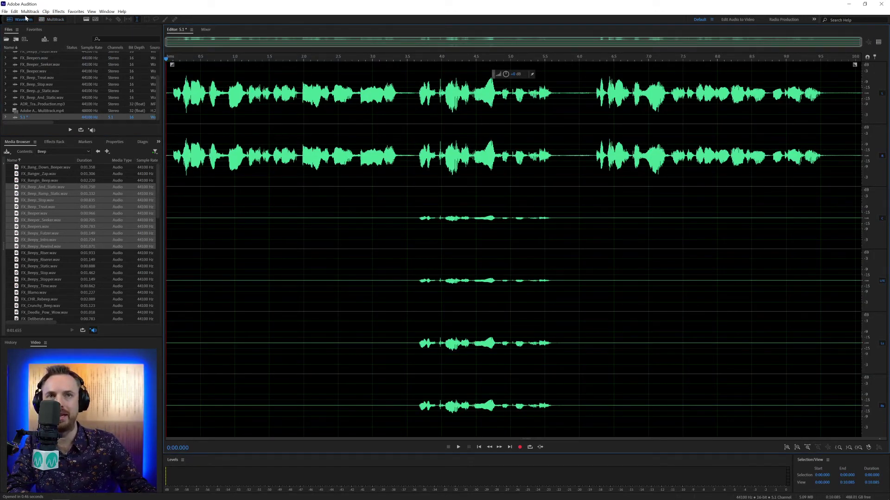
Step: Drag the 5.1 file into the session so its channels fill Tracks 2 to 5
{"action": "left_click", "coordinate": [53, 19]}
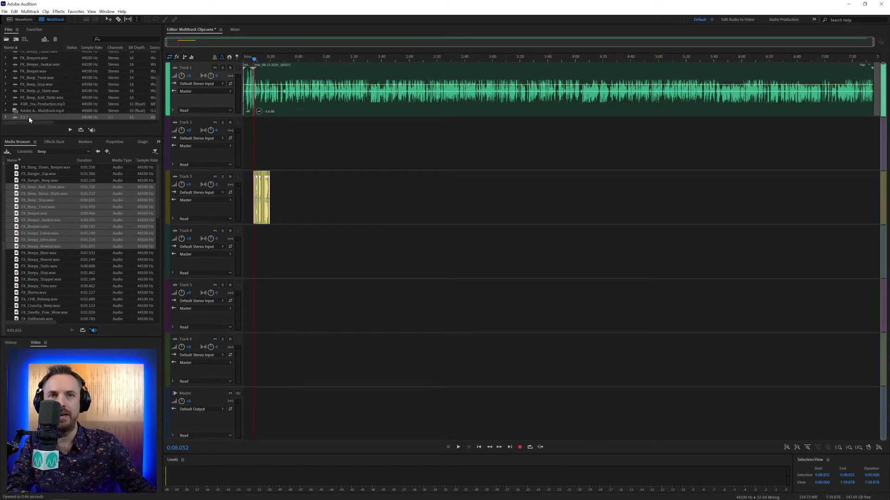
{"action": "left_click_drag", "start_coordinate": [29, 117], "coordinate": [347, 162]}
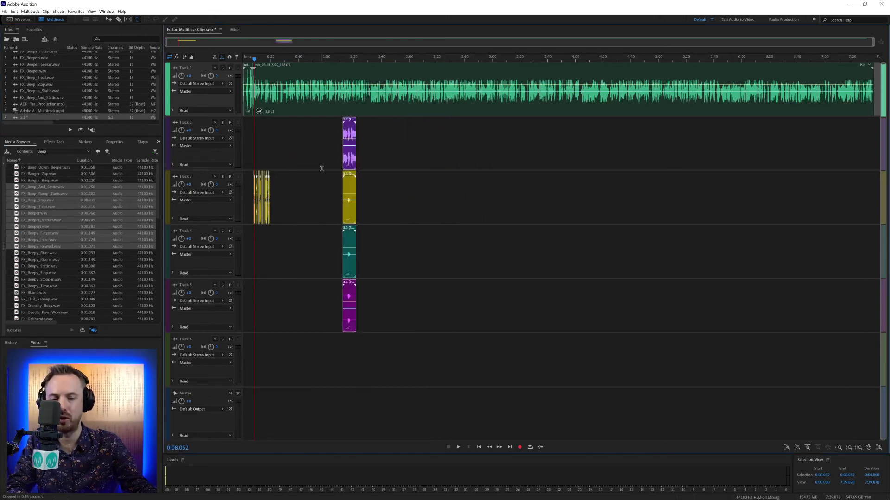
{"action": "key", "text": "ctrl+k"}
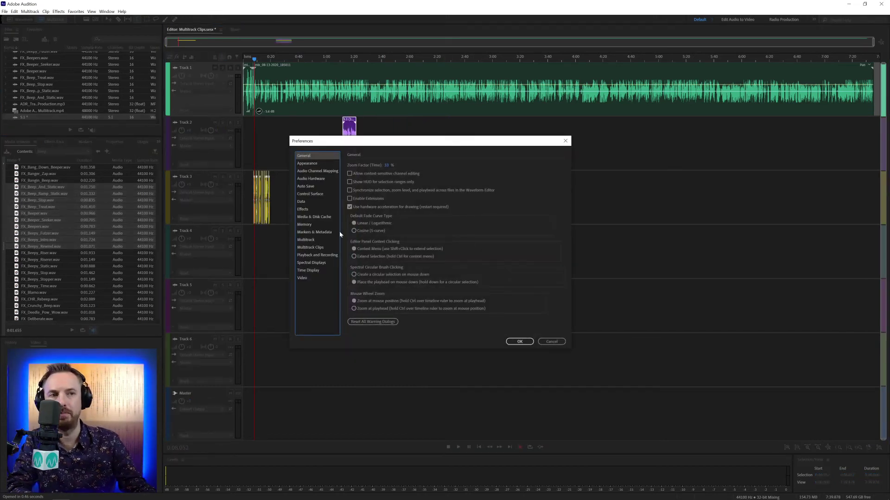
{"action": "left_click", "coordinate": [335, 248]}
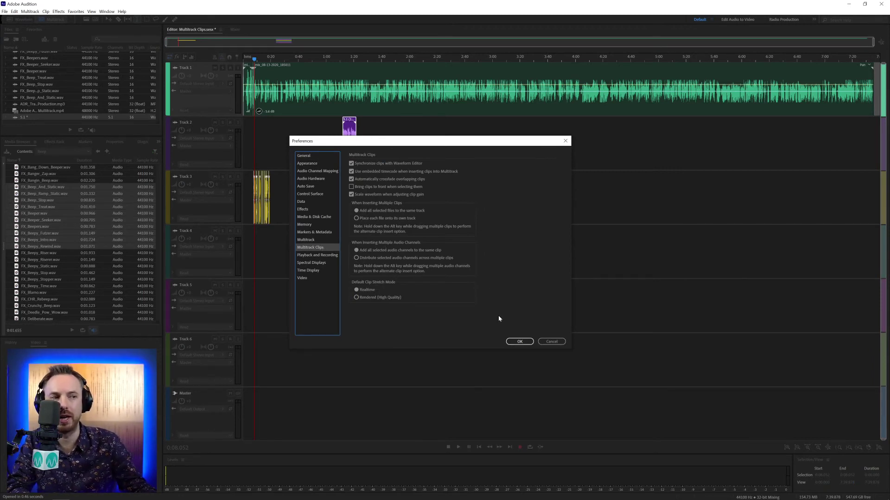
{"action": "left_click", "coordinate": [519, 341]}
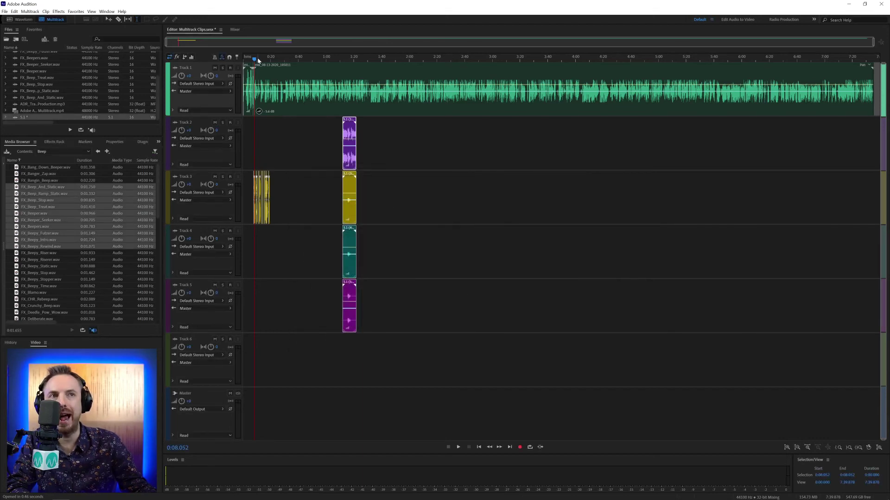
Step: Move the last beep clip right to leave a gap, and solo Track 3
{"action": "scroll", "coordinate": [259, 61], "scroll_direction": "up", "scroll_amount": 5}
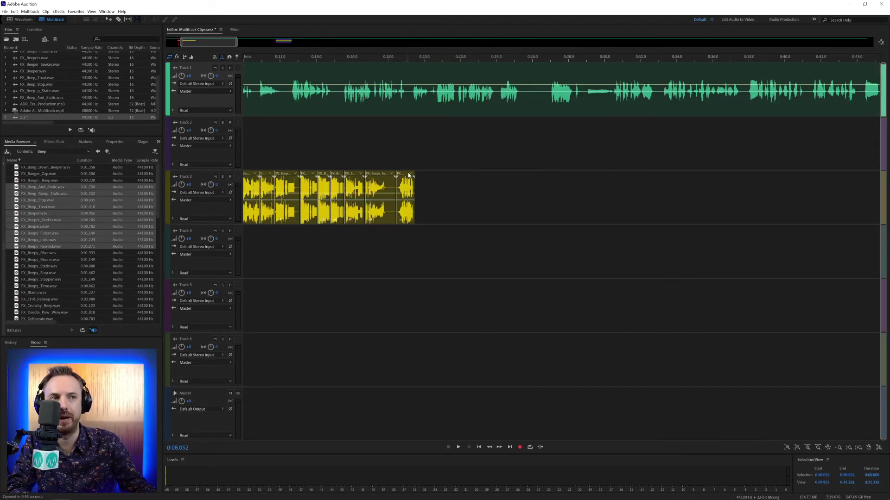
{"action": "left_click_drag", "start_coordinate": [409, 175], "coordinate": [428, 175]}
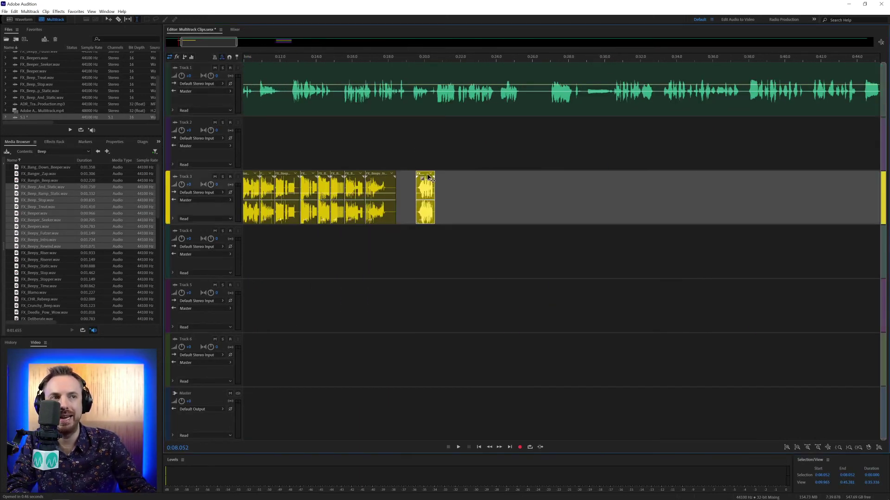
{"action": "left_click", "coordinate": [222, 176]}
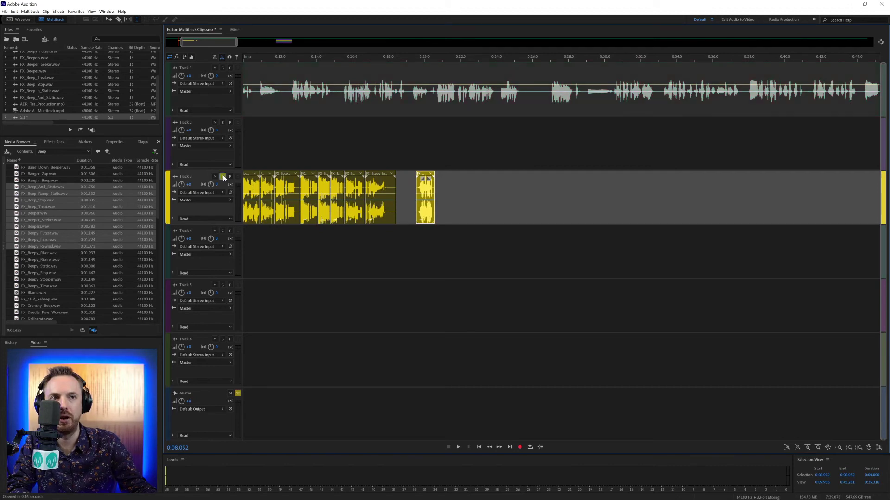
Step: Enable global clip stretching and time-stretch FX_Beepy_Rewind to about 543%
{"action": "left_click", "coordinate": [222, 58]}
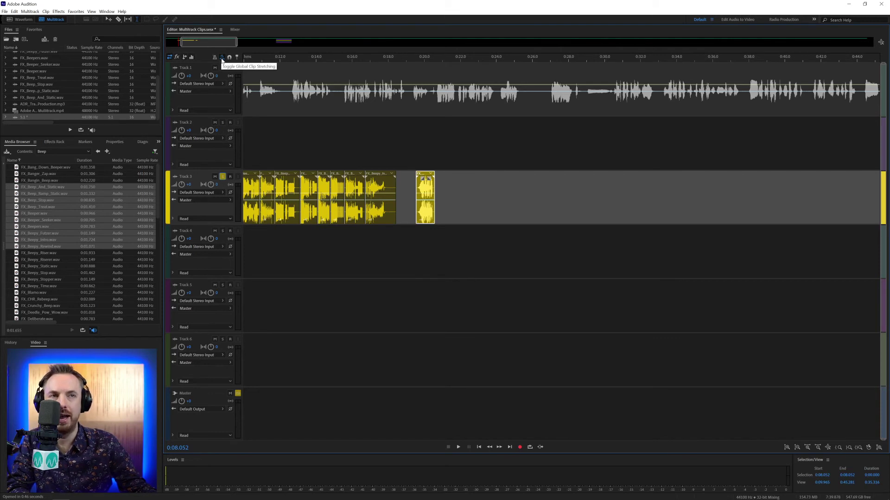
{"action": "left_click_drag", "start_coordinate": [432, 178], "coordinate": [571, 180]}
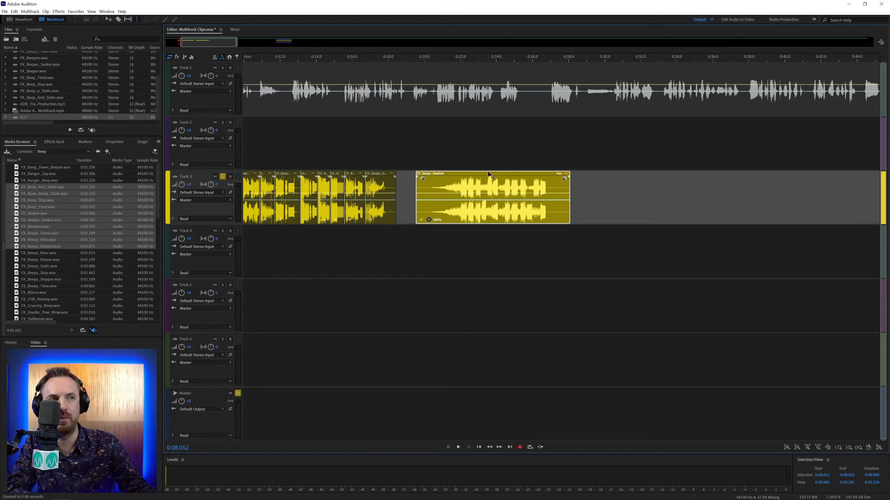
{"action": "left_click_drag", "start_coordinate": [564, 178], "coordinate": [519, 179]}
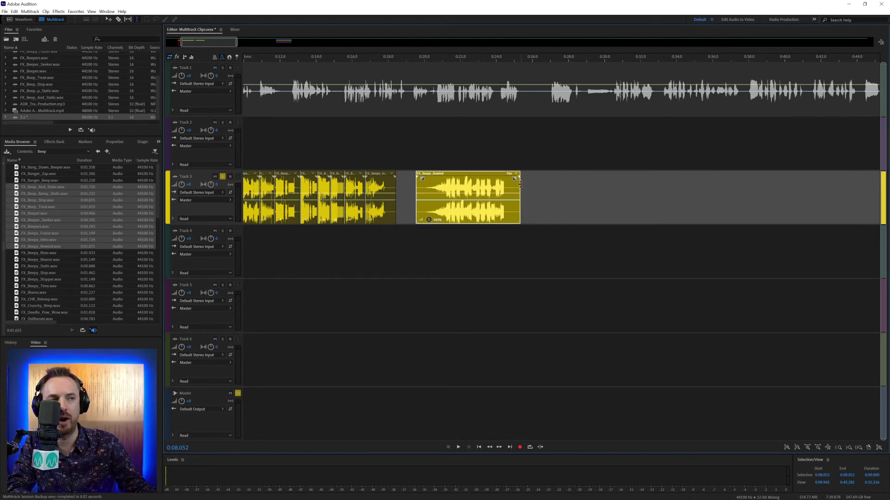
Step: Set the Multitrack Clips default stretch mode to Rendered (High Quality)
{"action": "key", "text": "ctrl+k"}
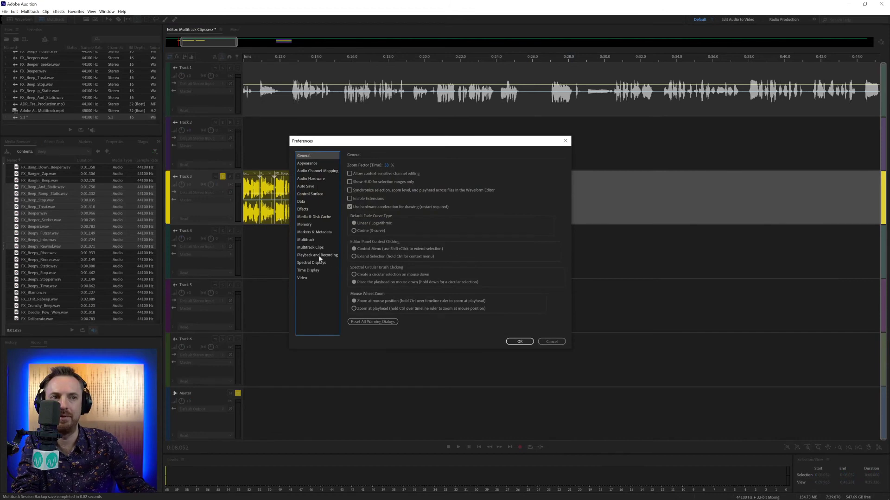
{"action": "left_click", "coordinate": [314, 248]}
{"action": "left_click", "coordinate": [379, 299]}
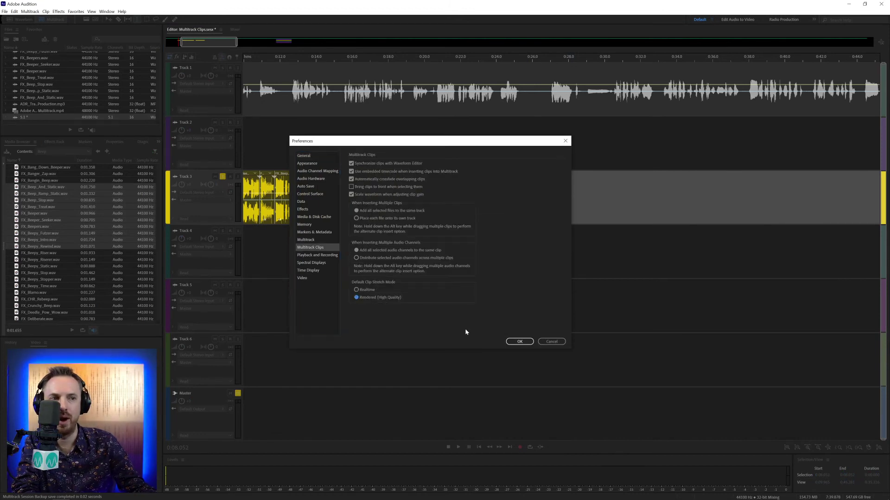
{"action": "left_click", "coordinate": [518, 342]}
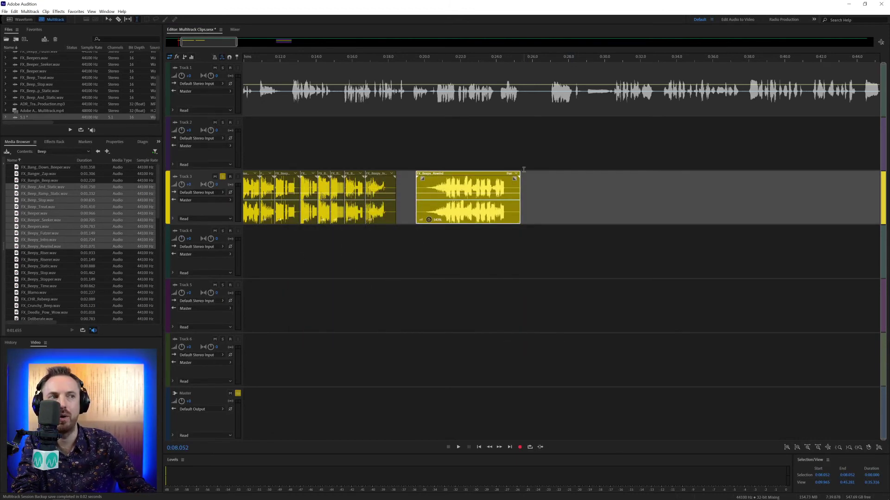
Step: Restretch FX_Beepy_Rewind to 800%, move it to Track 2, and lengthen FX_Beepy_Intro
{"action": "left_click_drag", "start_coordinate": [519, 175], "coordinate": [570, 176]}
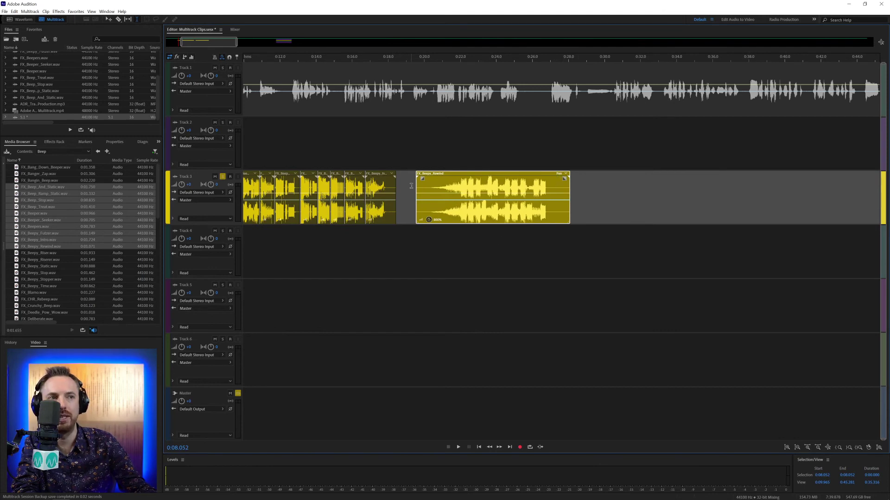
{"action": "left_click_drag", "start_coordinate": [432, 176], "coordinate": [616, 122]}
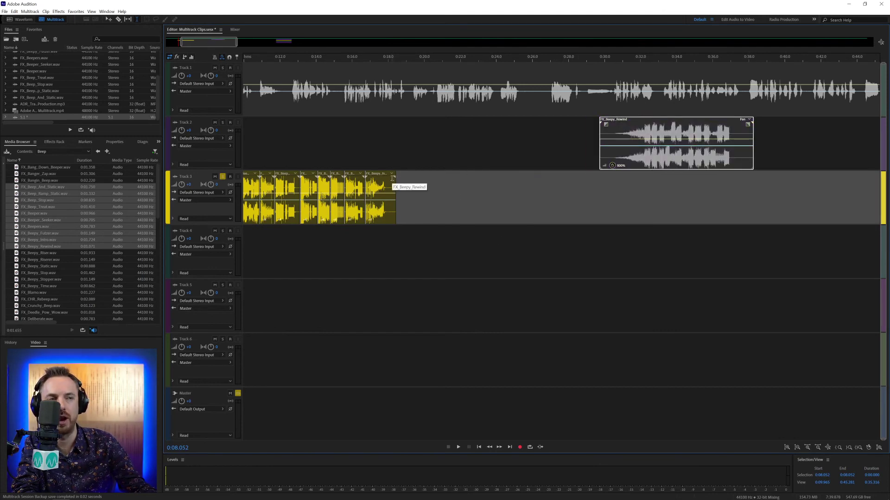
{"action": "left_click_drag", "start_coordinate": [392, 178], "coordinate": [482, 176]}
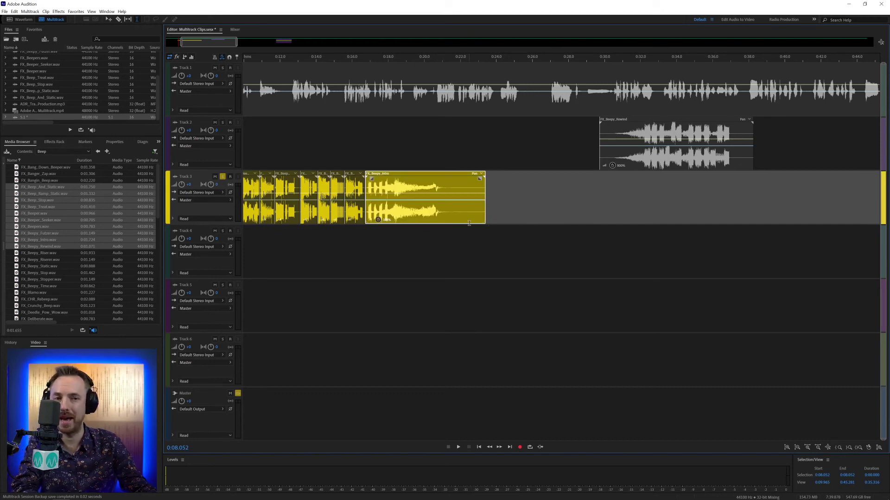
Step: Switch Default Clip Stretch Mode in Multitrack Clips preferences to Realtime
{"action": "key", "text": "ctrl+k"}
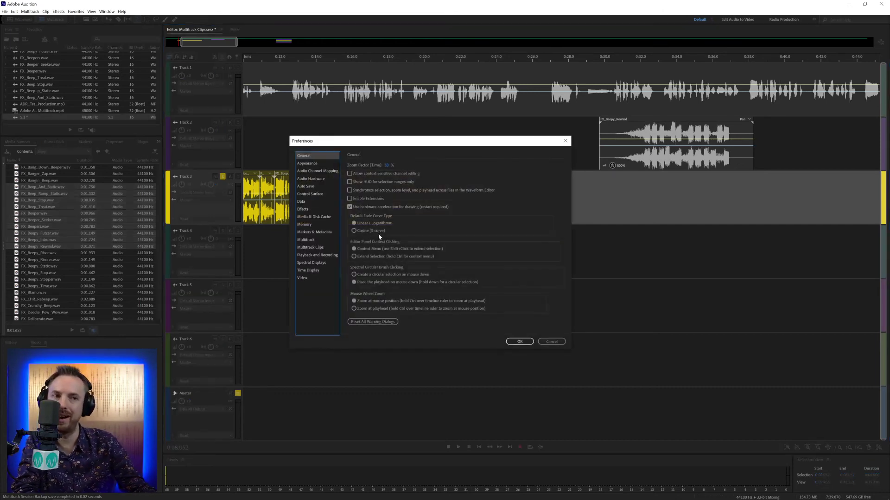
{"action": "left_click", "coordinate": [318, 248]}
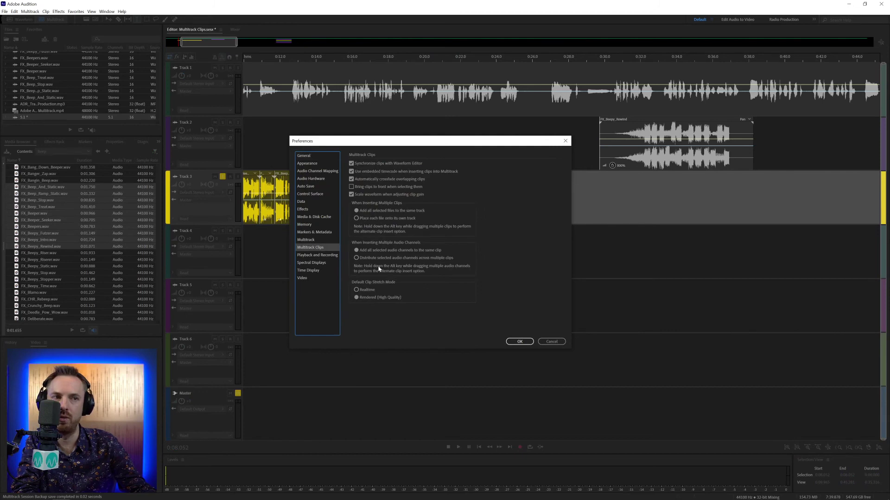
{"action": "left_click", "coordinate": [356, 290]}
{"action": "left_click", "coordinate": [519, 341]}
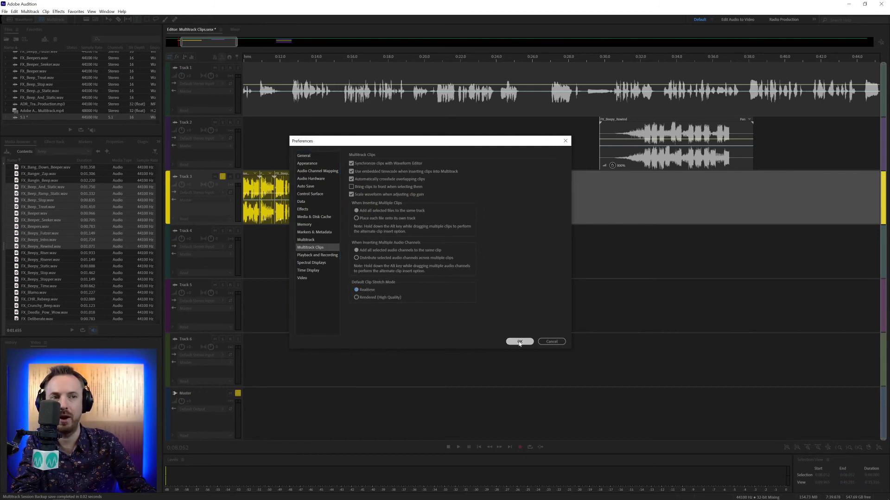